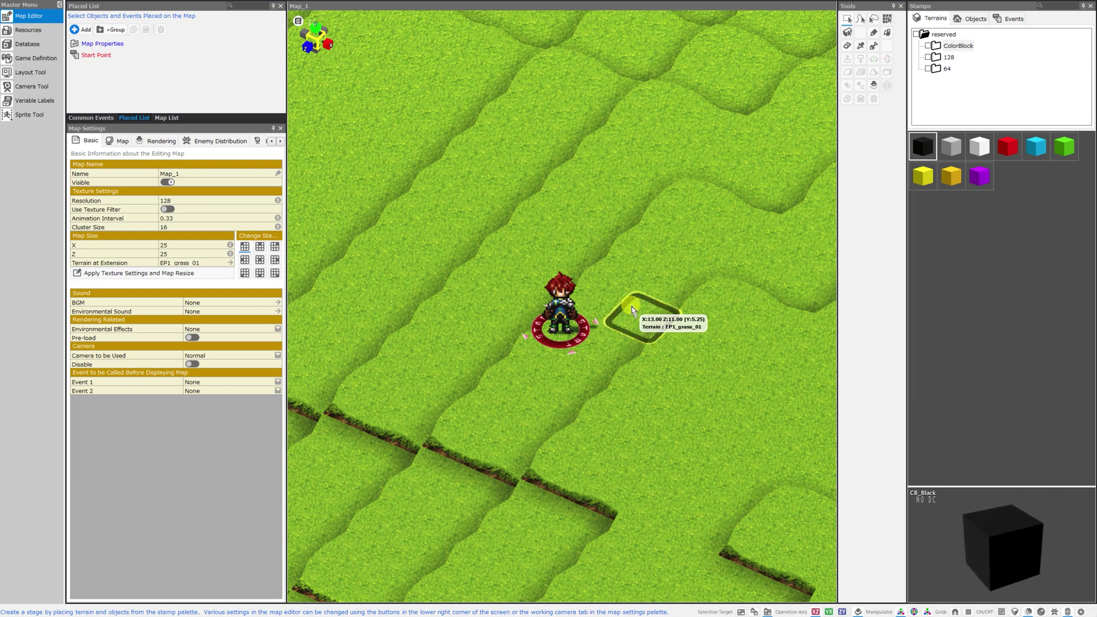
- Tilt the map view, then select the grass tiles near the hero and the hero character
right_click_drag(642, 314, 559, 327)
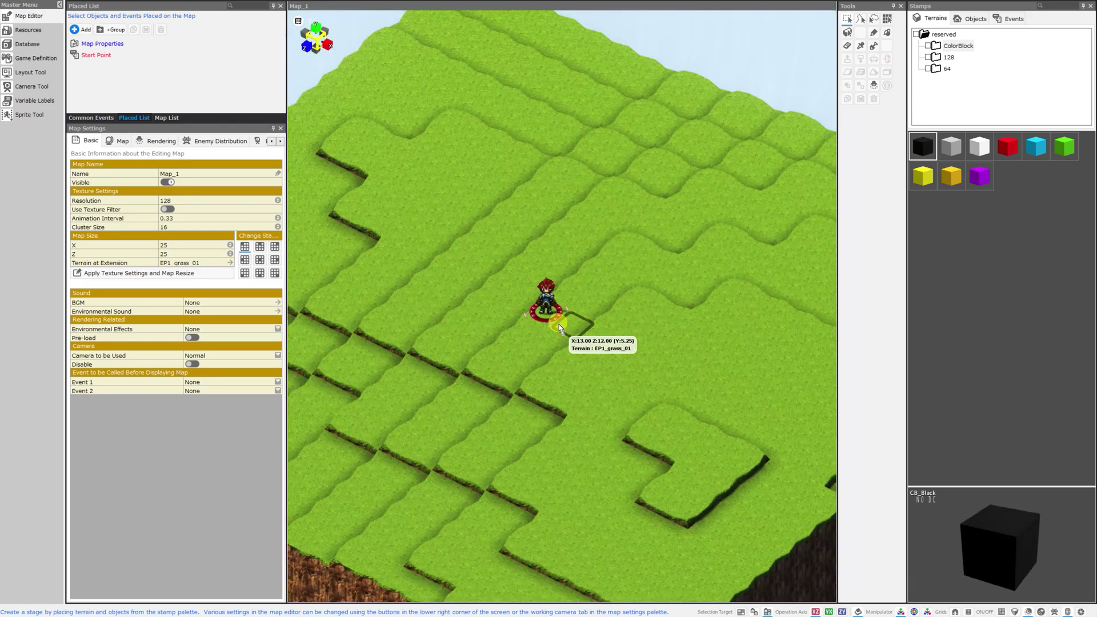
left_click(587, 309)
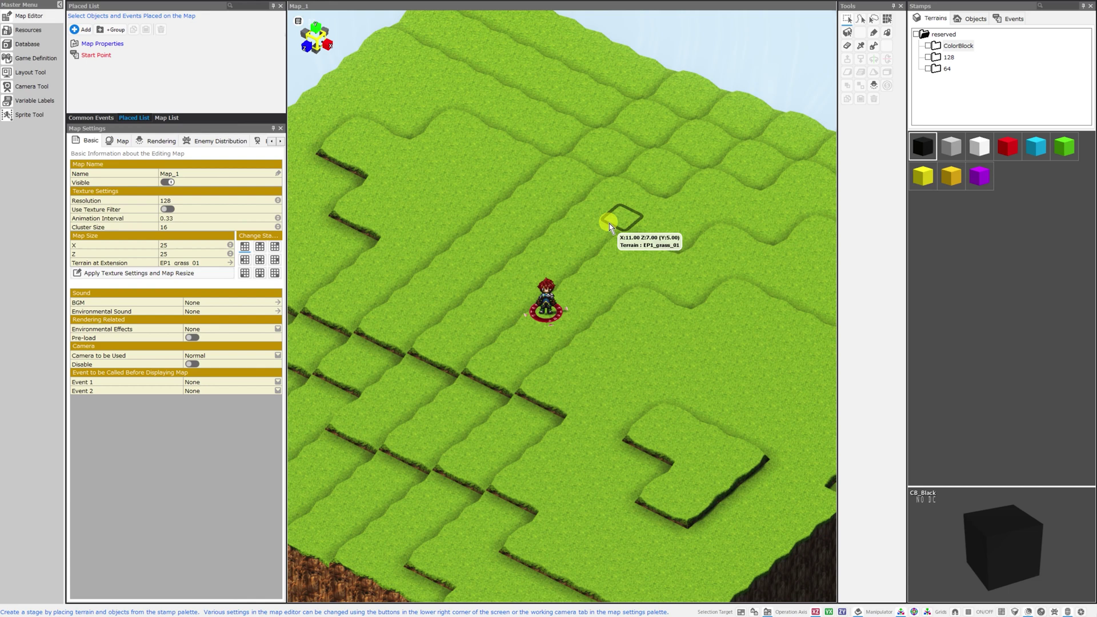
left_click(601, 237)
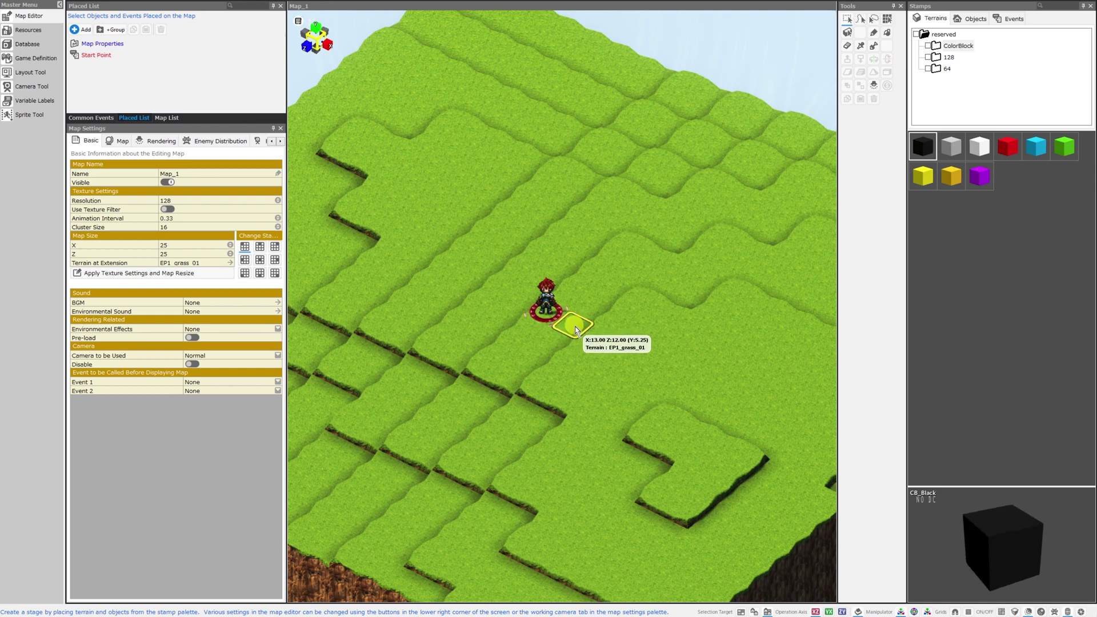
left_click(519, 275)
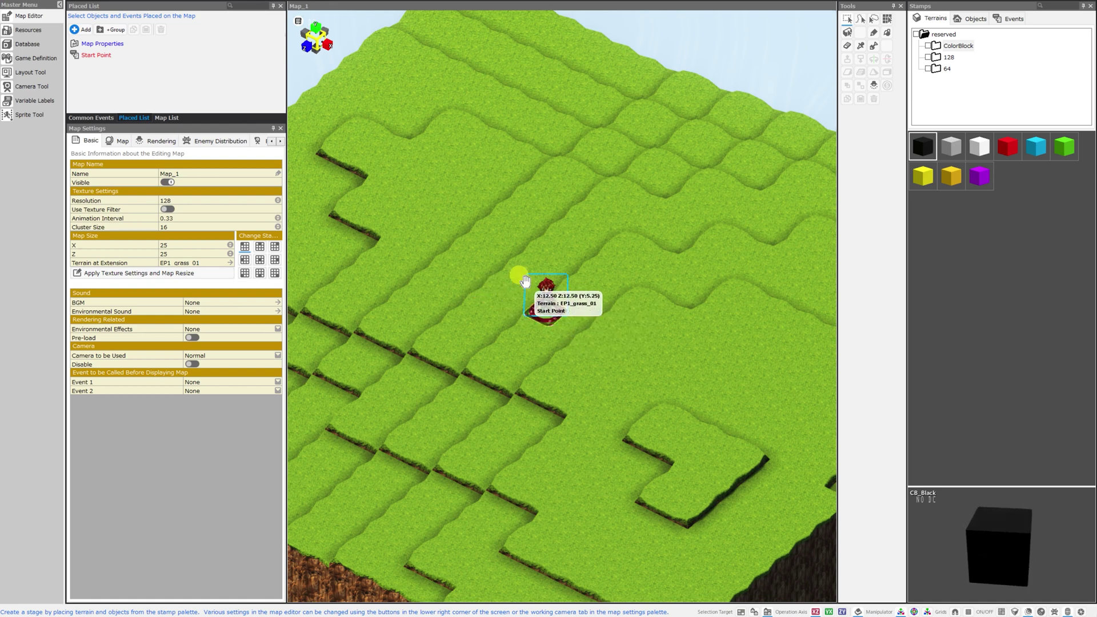
- In Game Definition, cut the input script after :W, type 'guioguioliolioyoi', then restore default settings
left_click(35, 60)
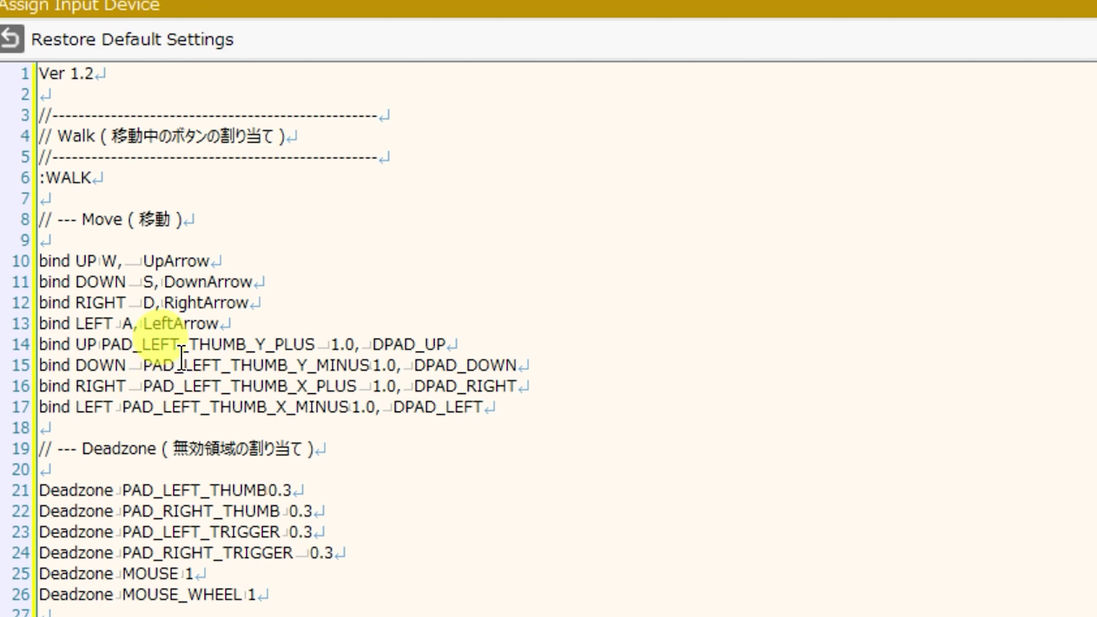
left_click(169, 231)
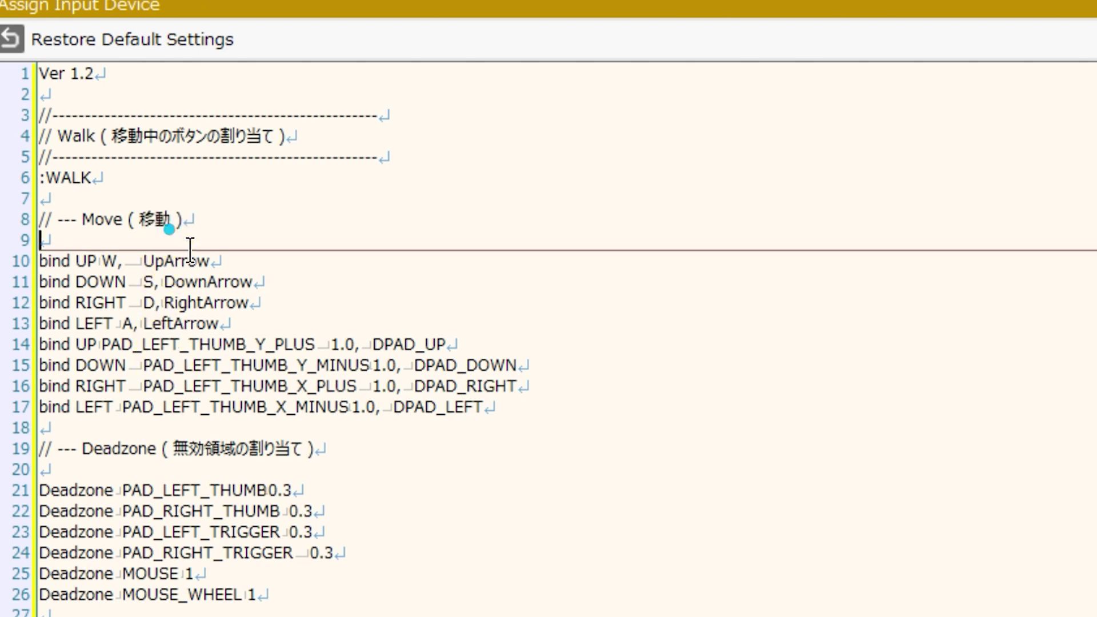
key("shift+Down")
key("shift+Down")
key("shift+Down")
key("shift+Down")
key("shift+Down")
key("shift+Down")
key("shift+Down")
key("shift+Down")
key("shift+Down")
key("shift+Down")
key("shift+Down")
key("shift+Down")
key("shift+Down")
key("shift+Down")
key("shift+Down")
key("shift+Down")
key("shift+Down")
key("shift+Down")
key("Delete")
key("shift+Down")
key("shift+Down")
key("shift+Down")
key("shift+Down")
key("shift+Down")
key("shift+Down")
key("shift+Down")
key("shift+Down")
key("shift+Down")
key("shift+Down")
key("shift+Down")
key("shift+Down")
key("shift+Down")
key("shift+Down")
key("shift+Down")
key("shift+Down")
key("shift+Down")
key("Delete")
key("shift+Down")
key("shift+Down")
key("shift+Down")
key("shift+Down")
key("shift+Down")
key("shift+Down")
key("shift+Down")
key("shift+Down")
key("shift+Down")
key("shift+Down")
key("shift+Down")
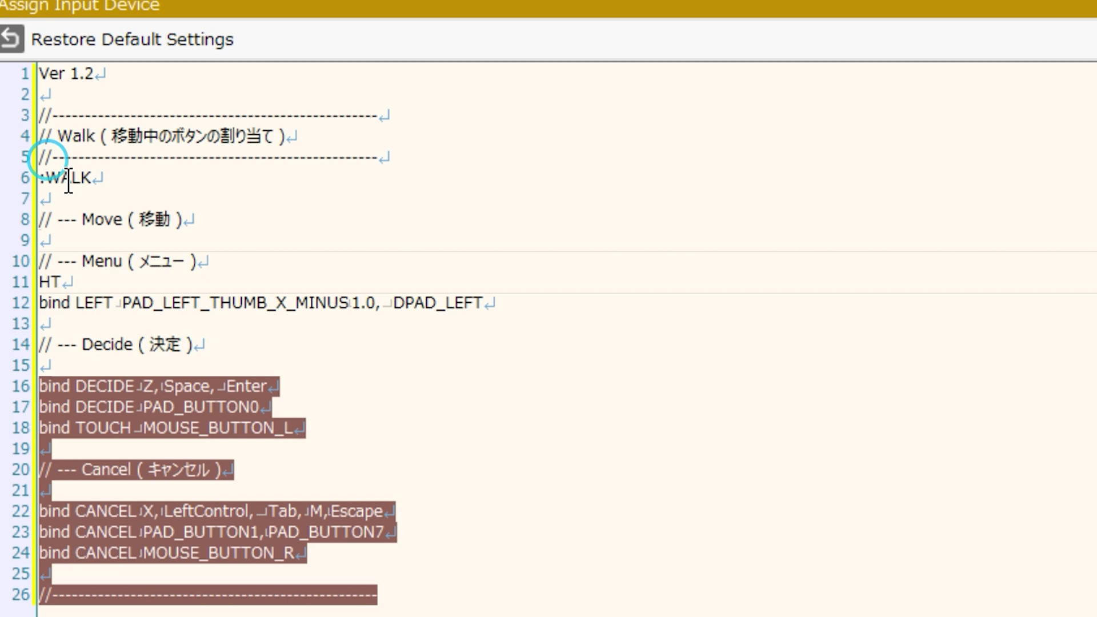
left_click_drag(68, 181, 392, 568)
key("Delete")
type("guioguioliolio")
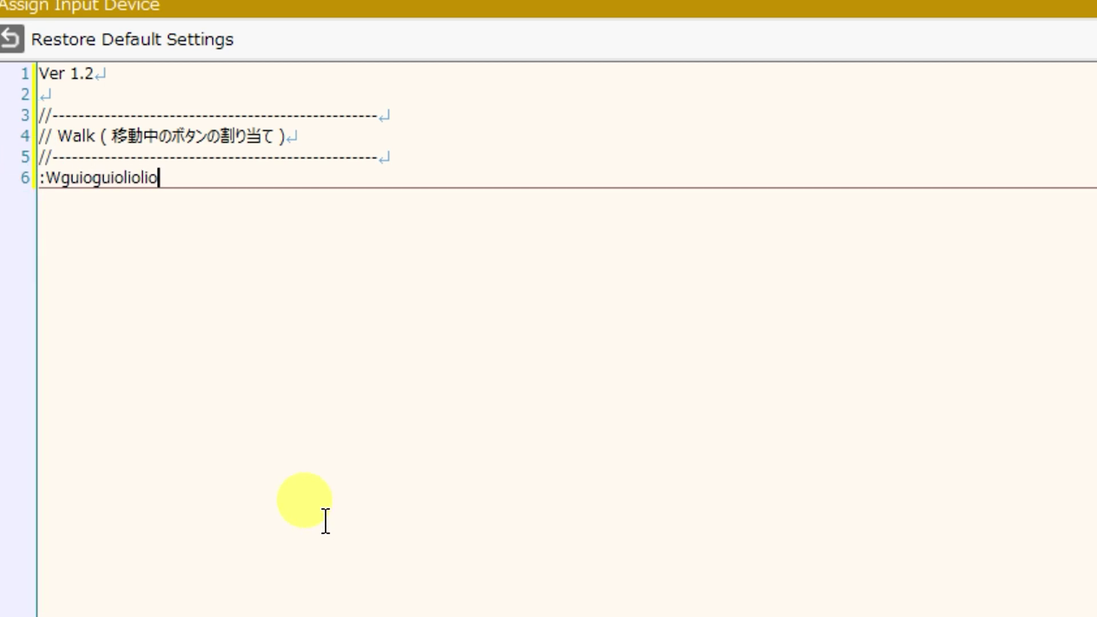
type("yoi")
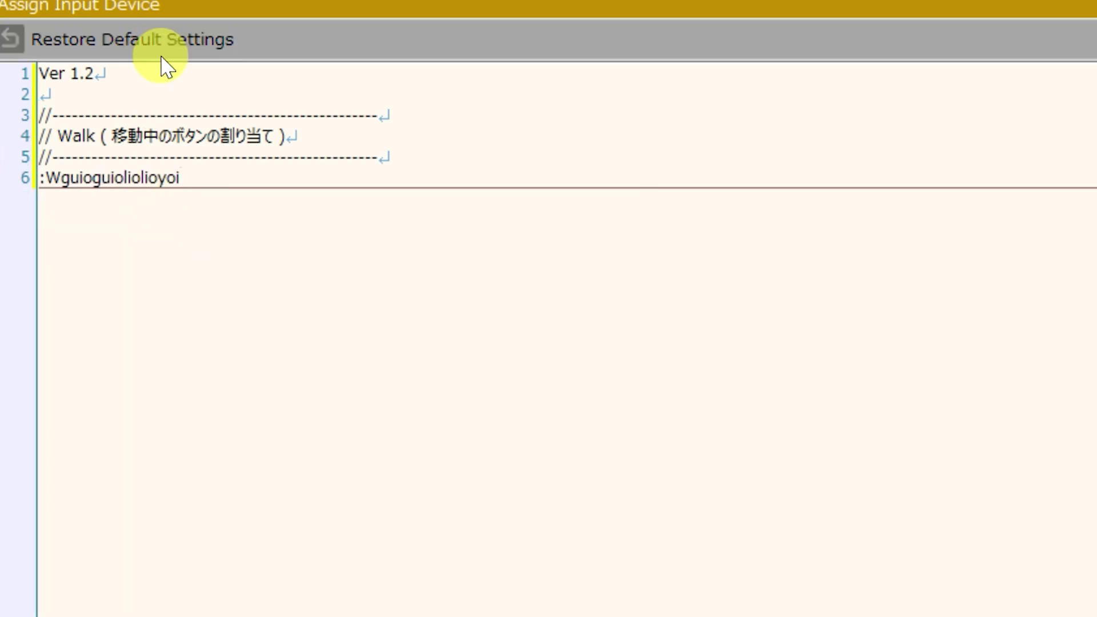
left_click(156, 38)
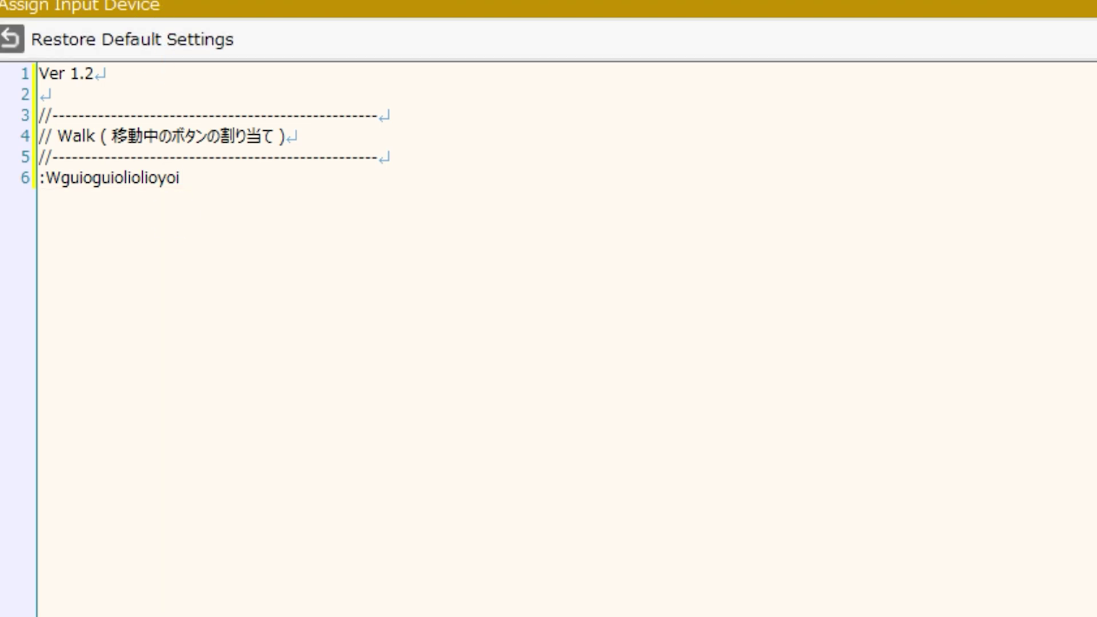
scroll(549, 309, "down", 8)
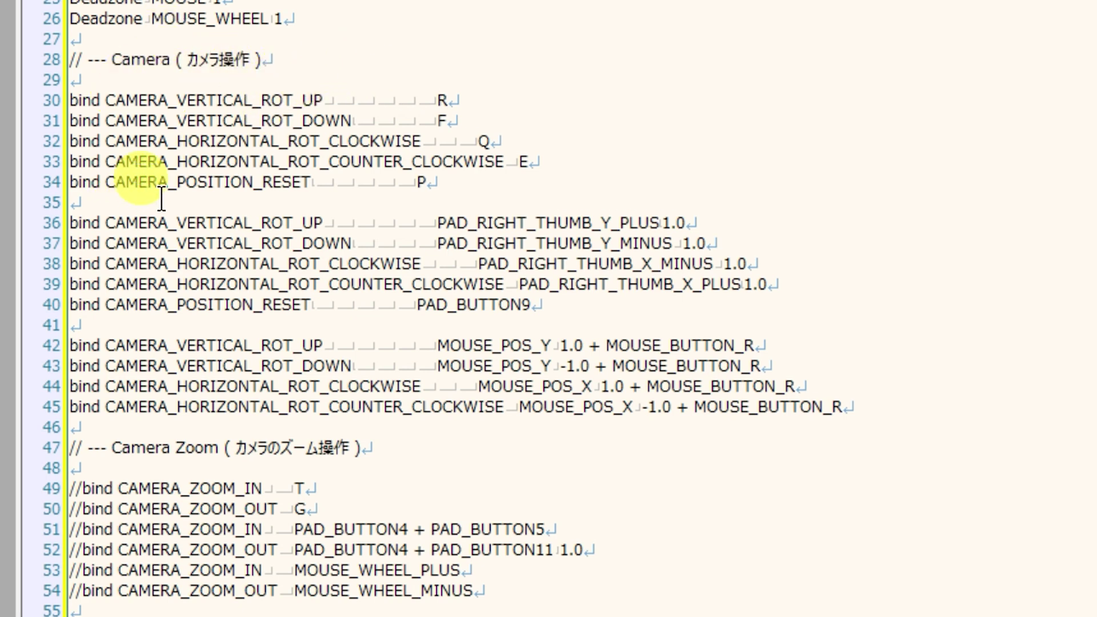
scroll(288, 297, "down", 1)
scroll(289, 298, "down", 3)
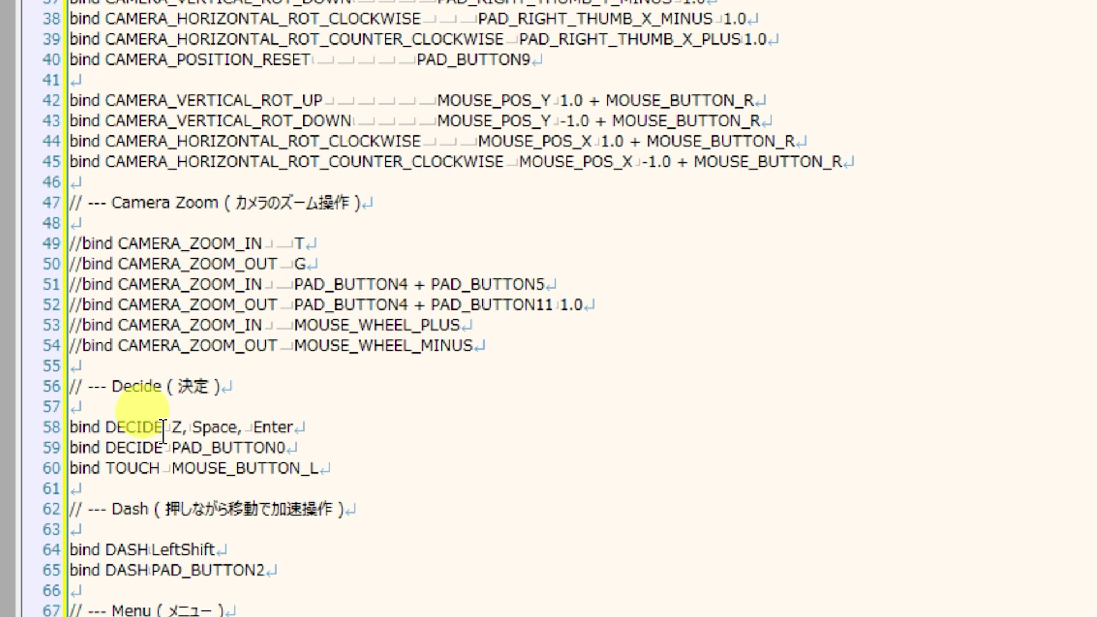
left_click_drag(105, 428, 151, 427)
left_click_drag(106, 469, 160, 469)
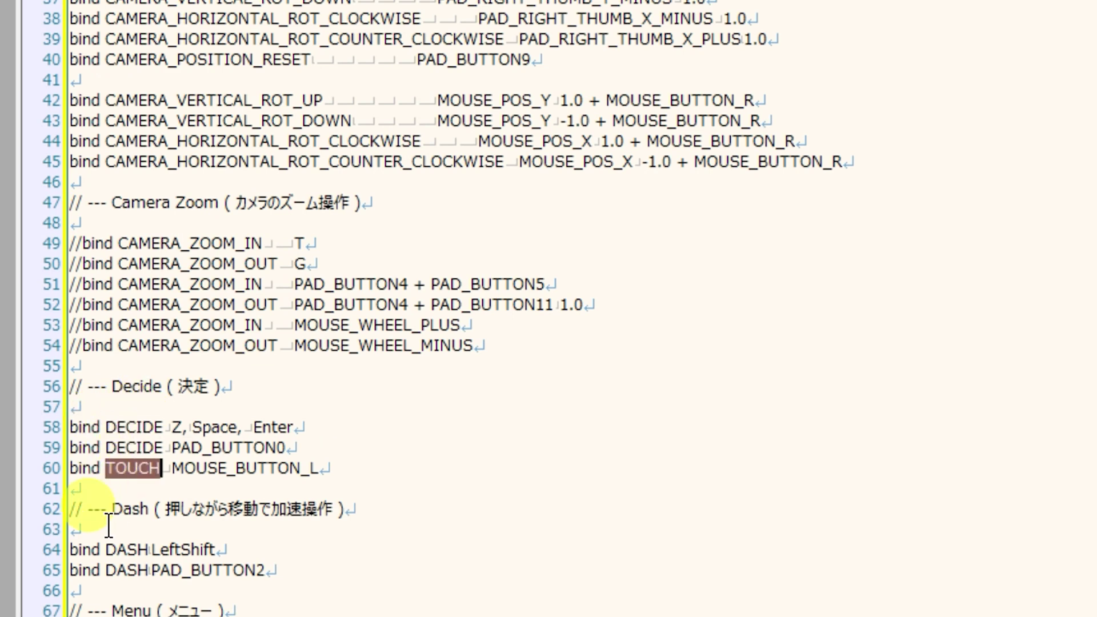
left_click_drag(101, 550, 150, 550)
left_click(113, 615)
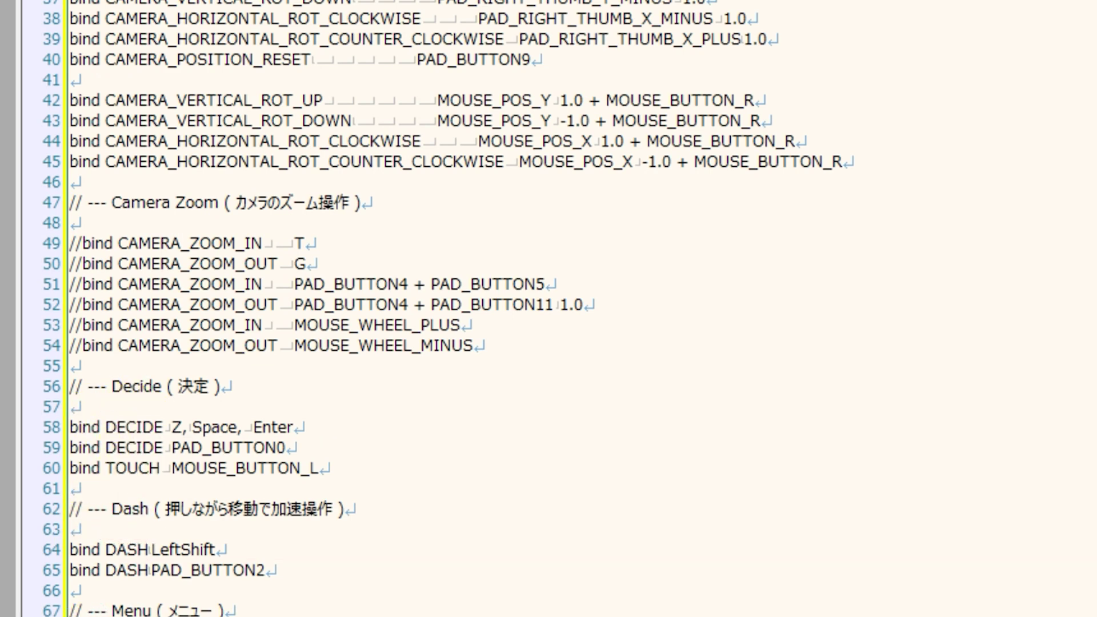
scroll(103, 503, "down", 6)
left_click_drag(117, 407, 160, 406)
left_click_drag(106, 509, 179, 552)
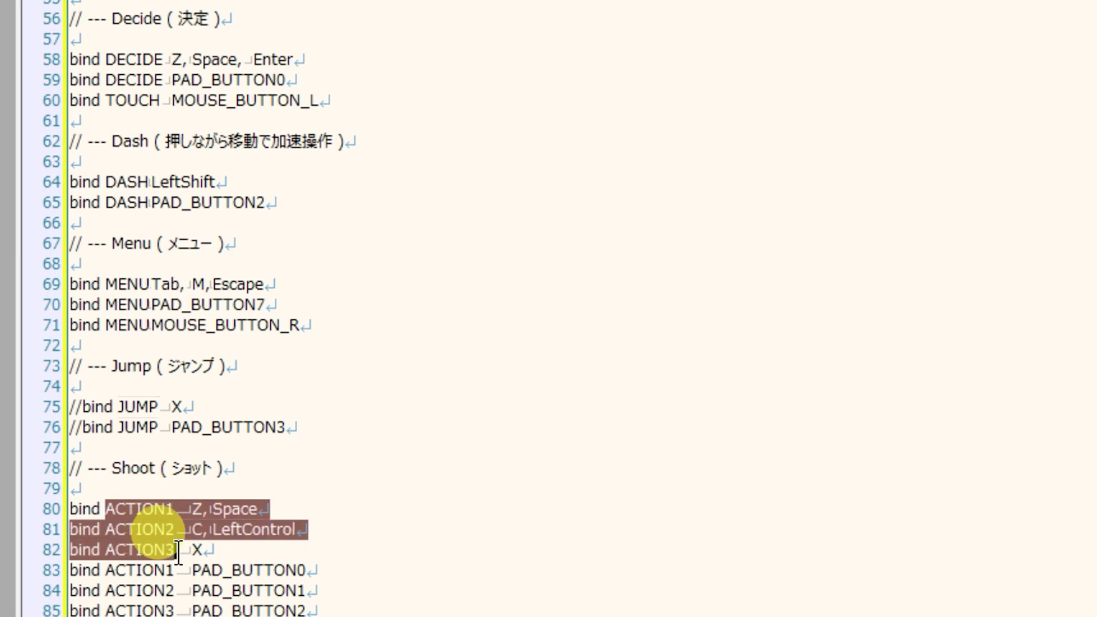
left_click(178, 552)
scroll(178, 552, "down", 4)
left_click_drag(106, 550, 173, 611)
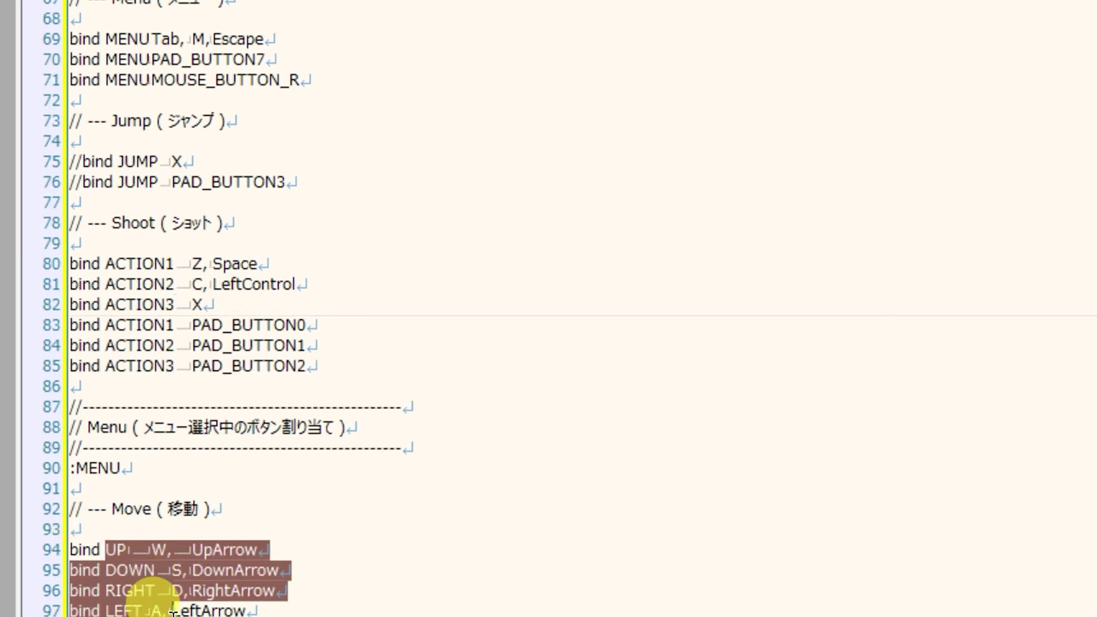
left_click(173, 611)
scroll(173, 606, "up", 14)
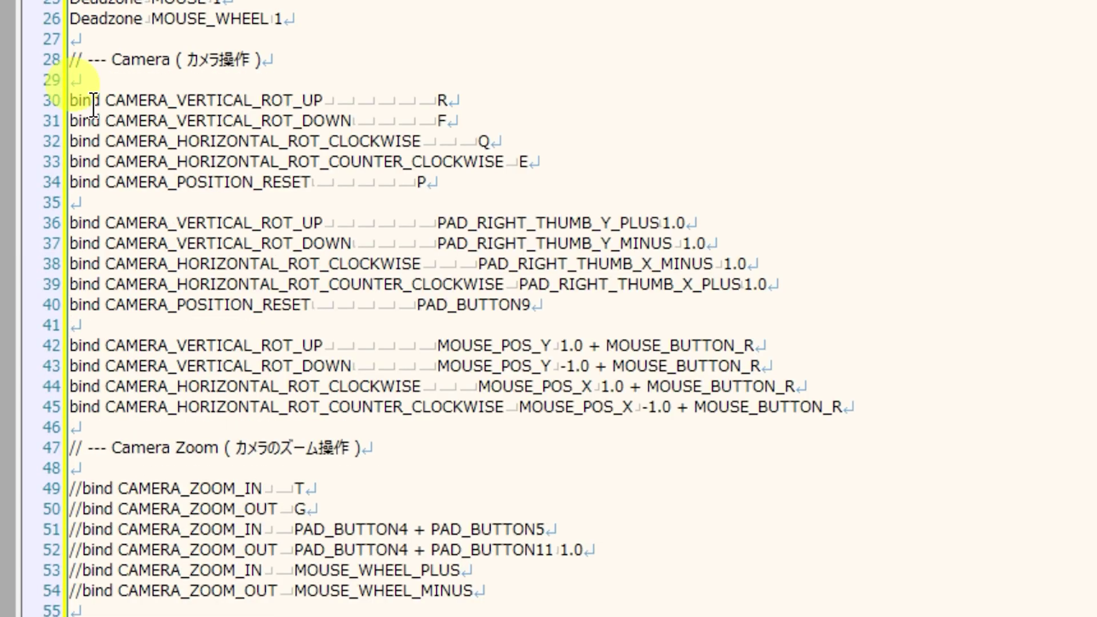
left_click_drag(106, 100, 344, 189)
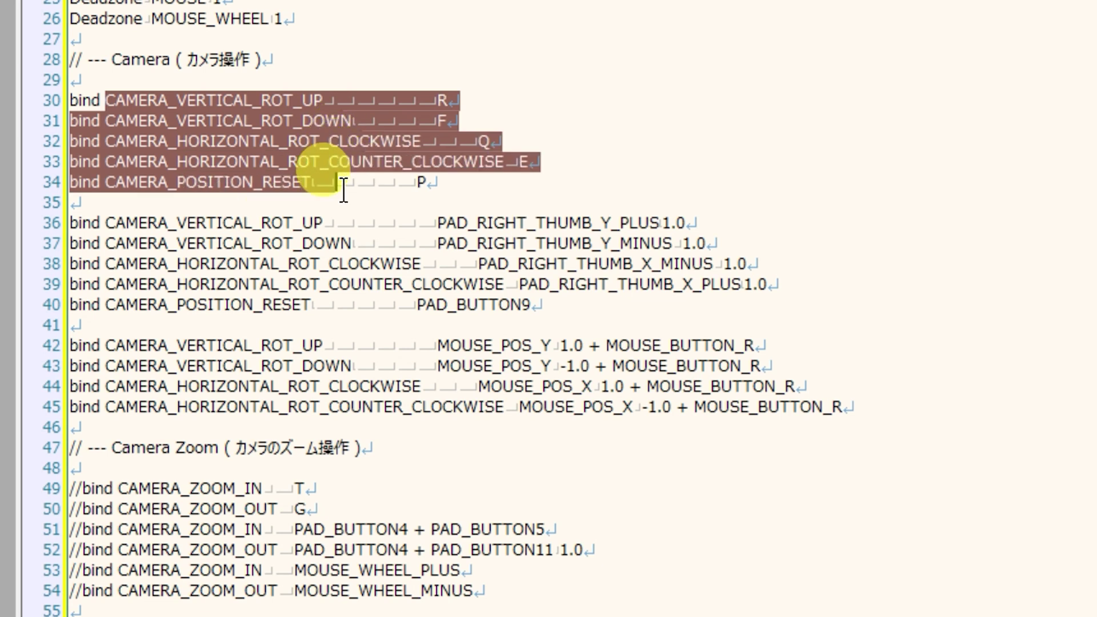
left_click(517, 305)
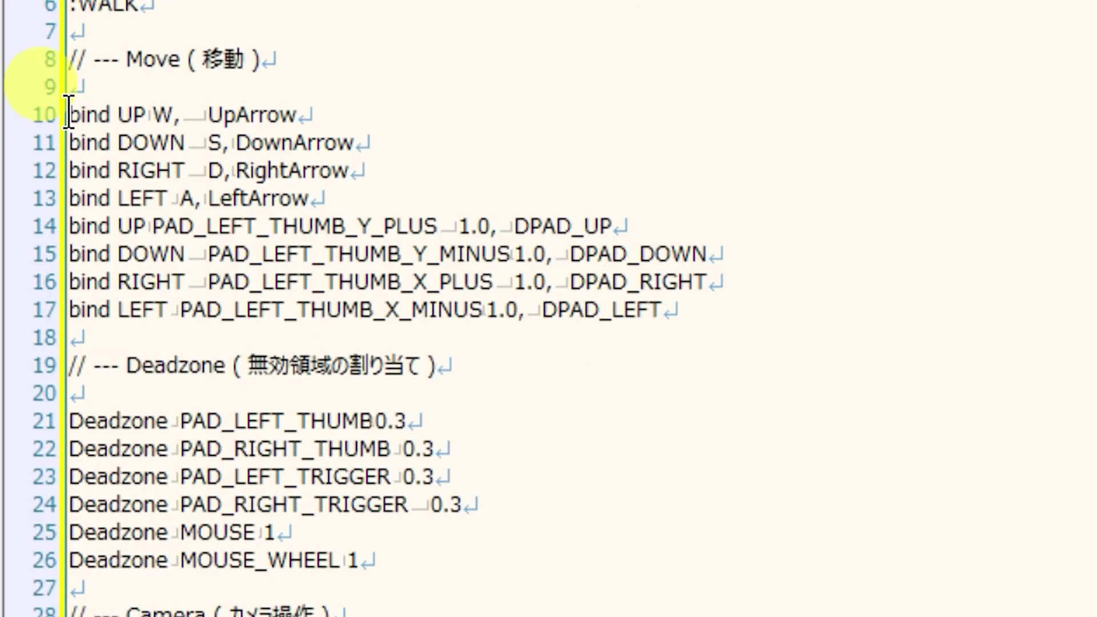
left_click_drag(71, 114, 330, 112)
left_click(209, 115)
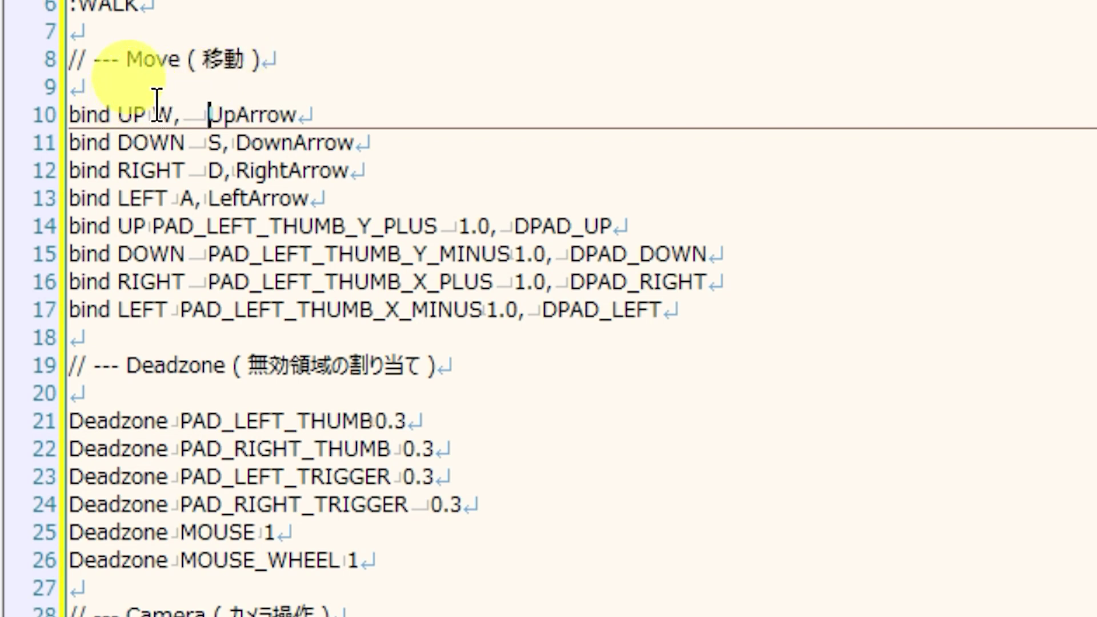
left_click_drag(181, 113, 206, 108)
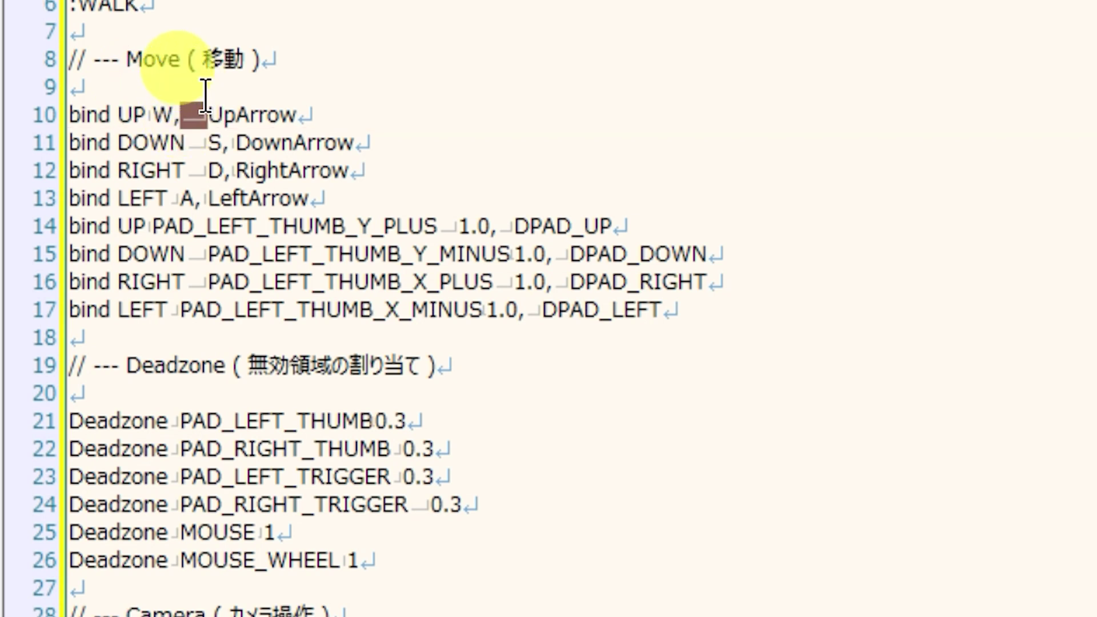
left_click(180, 114)
left_click_drag(180, 114, 210, 115)
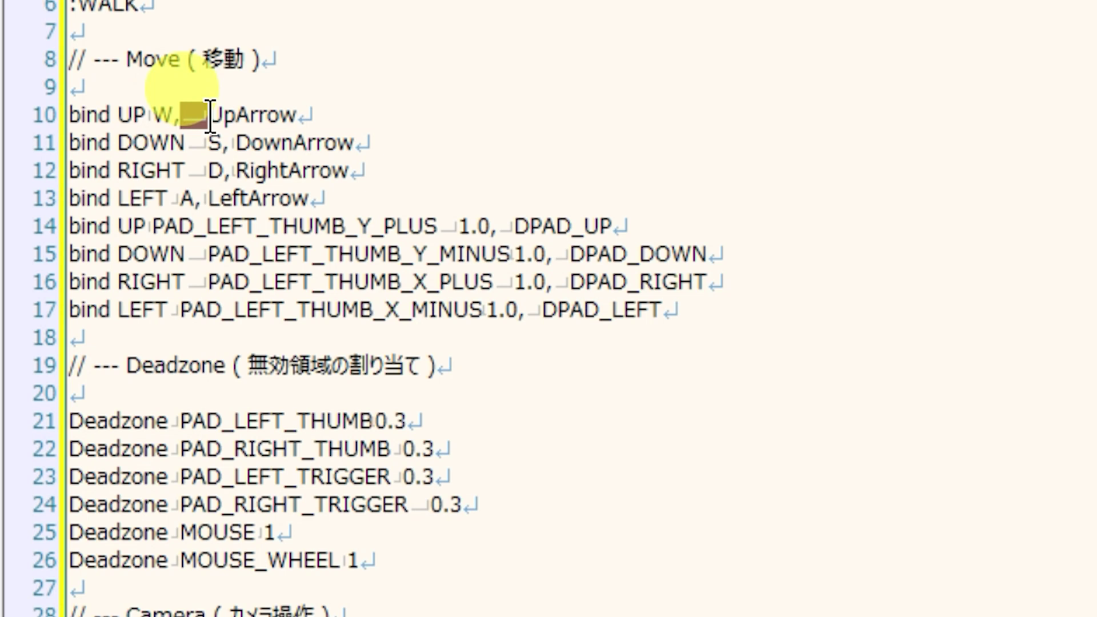
left_click(210, 114)
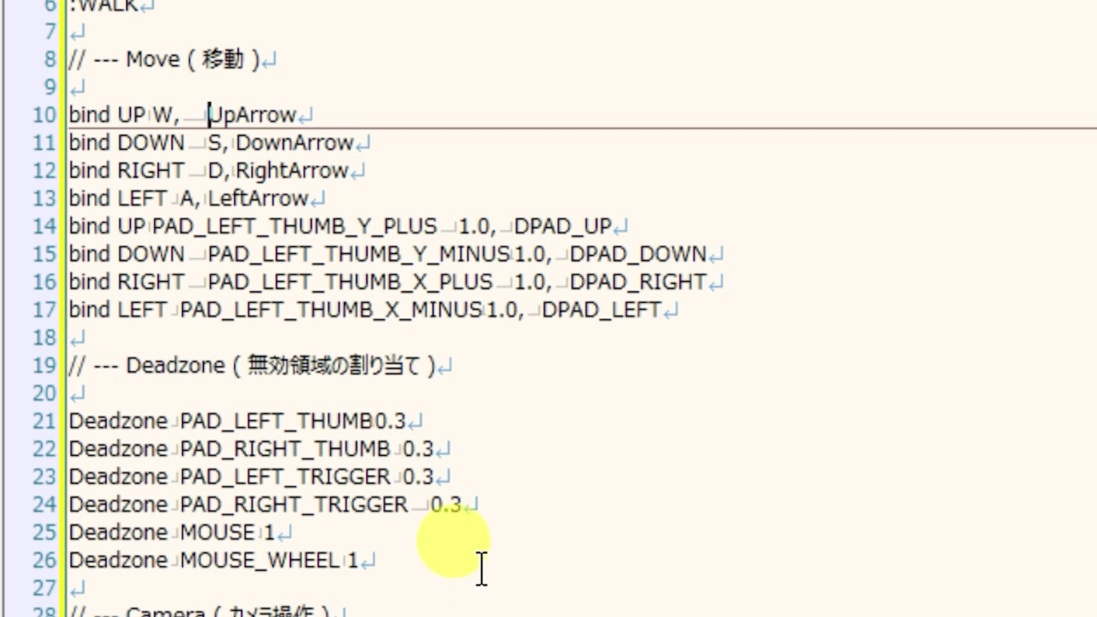
key("Tab")
key("Tab")
key("Tab")
key("Tab")
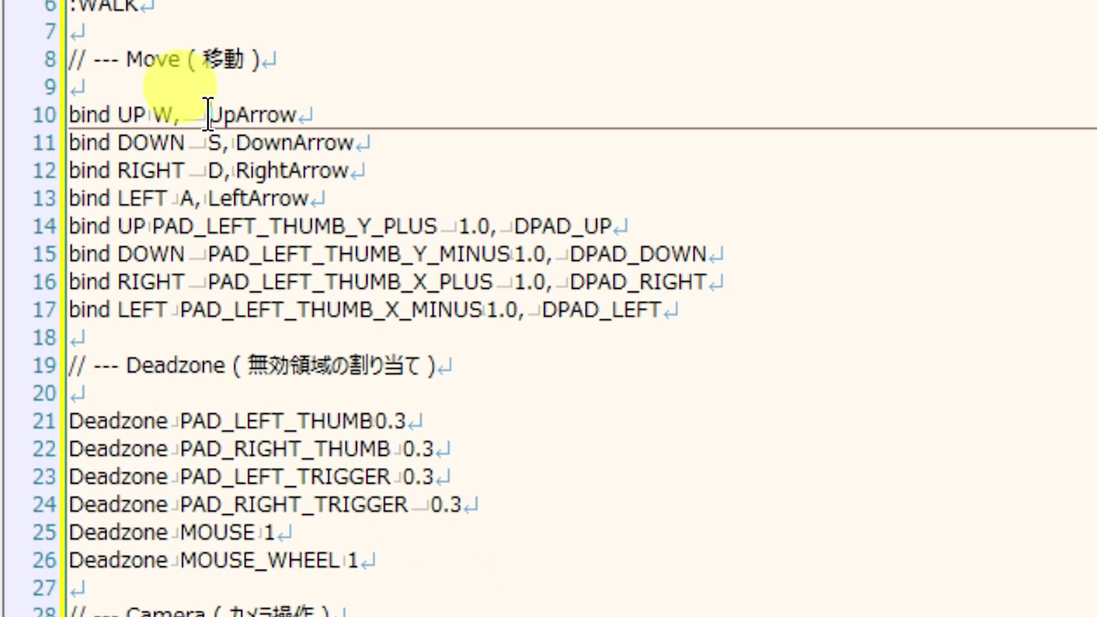
key("BackSpace")
key("BackSpace")
key("BackSpace")
key("BackSpace")
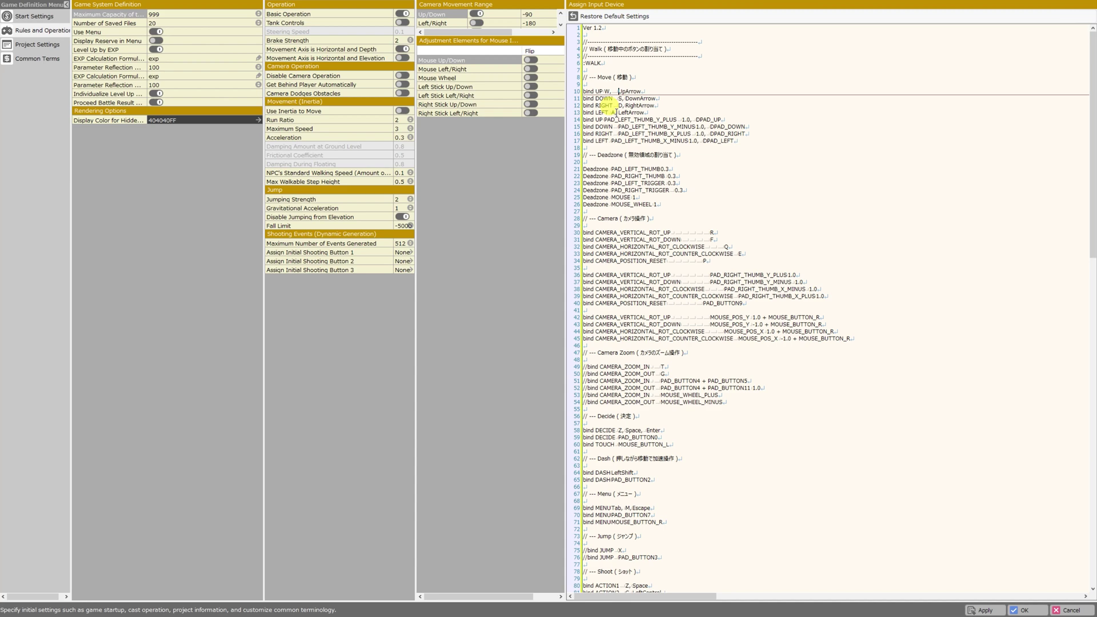
left_click(617, 112)
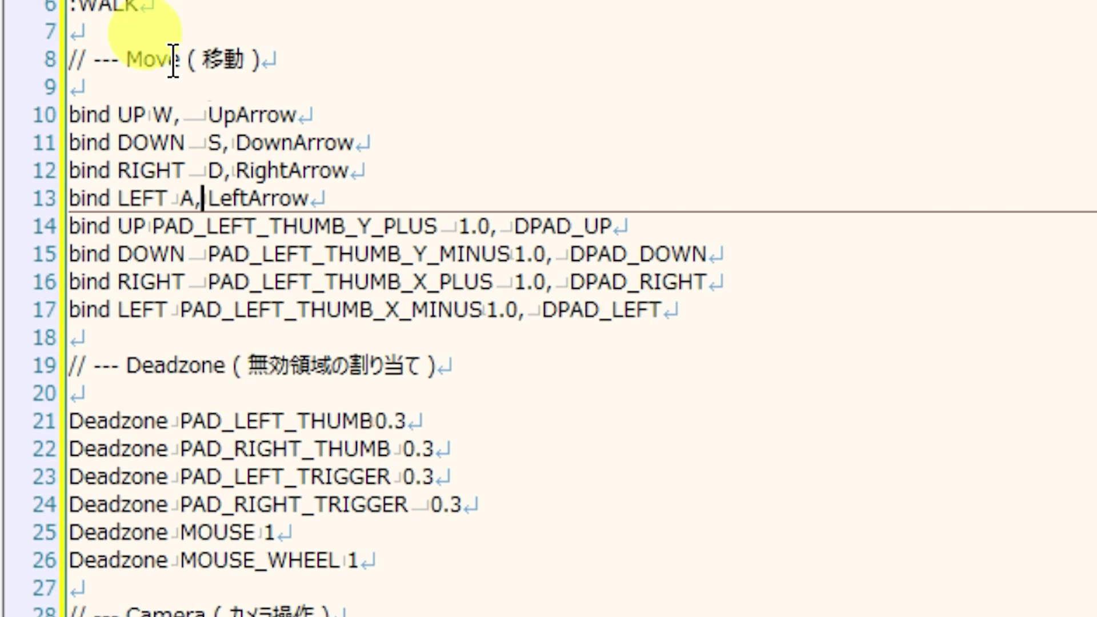
scroll(36, 264, "down", 5)
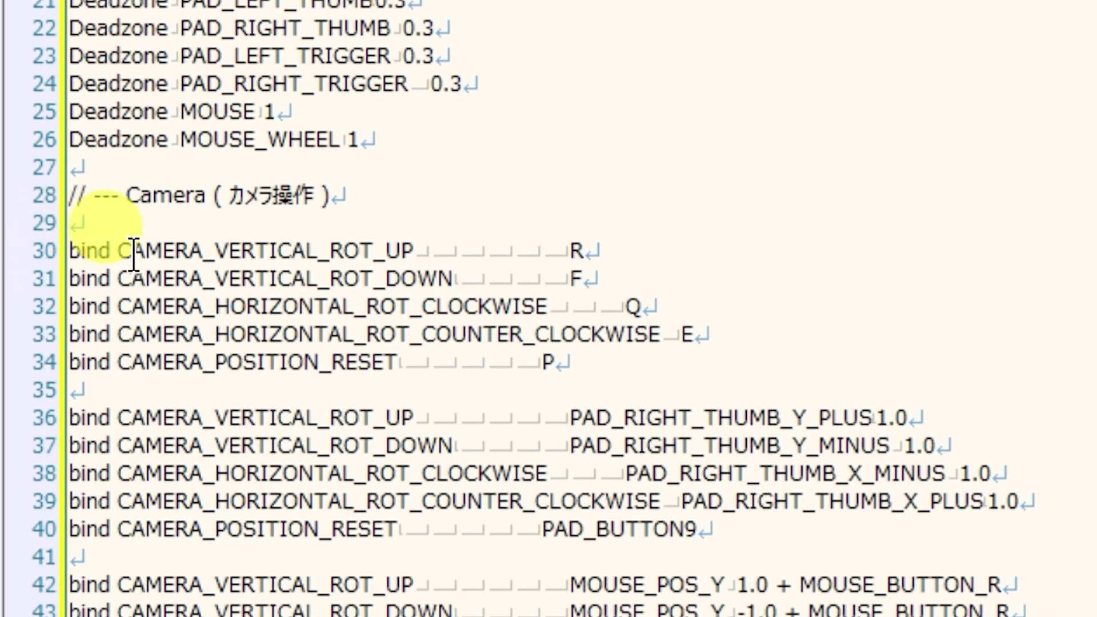
left_click(575, 250)
left_click_drag(574, 250, 421, 251)
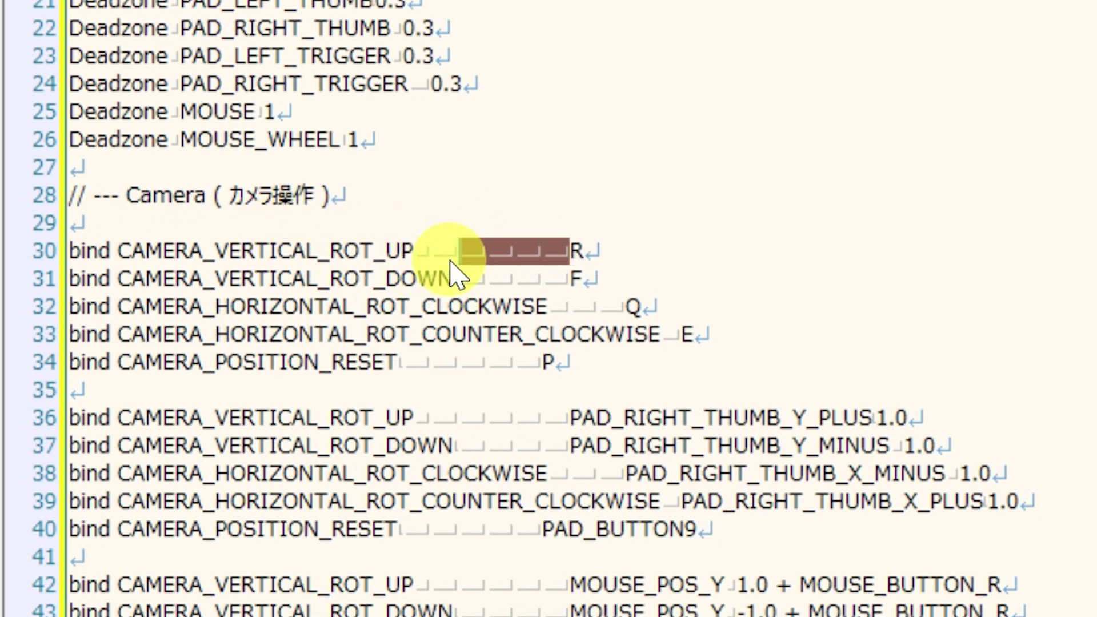
mouse_move(563, 248)
left_mouse_down()
mouse_move(420, 274)
mouse_move(438, 251)
mouse_move(526, 251)
mouse_move(427, 257)
mouse_move(419, 270)
mouse_move(569, 251)
left_mouse_up()
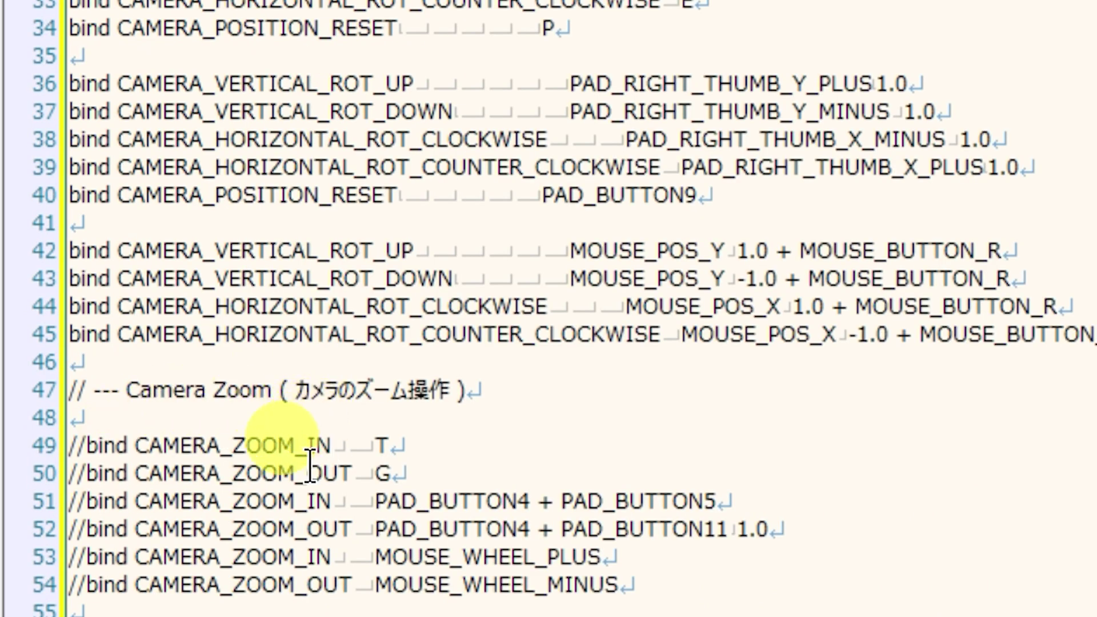
- Uncomment the CAMERA_ZOOM_IN T and CAMERA_ZOOM_OUT G lines, keeping line 51 commented with //
left_click(83, 447)
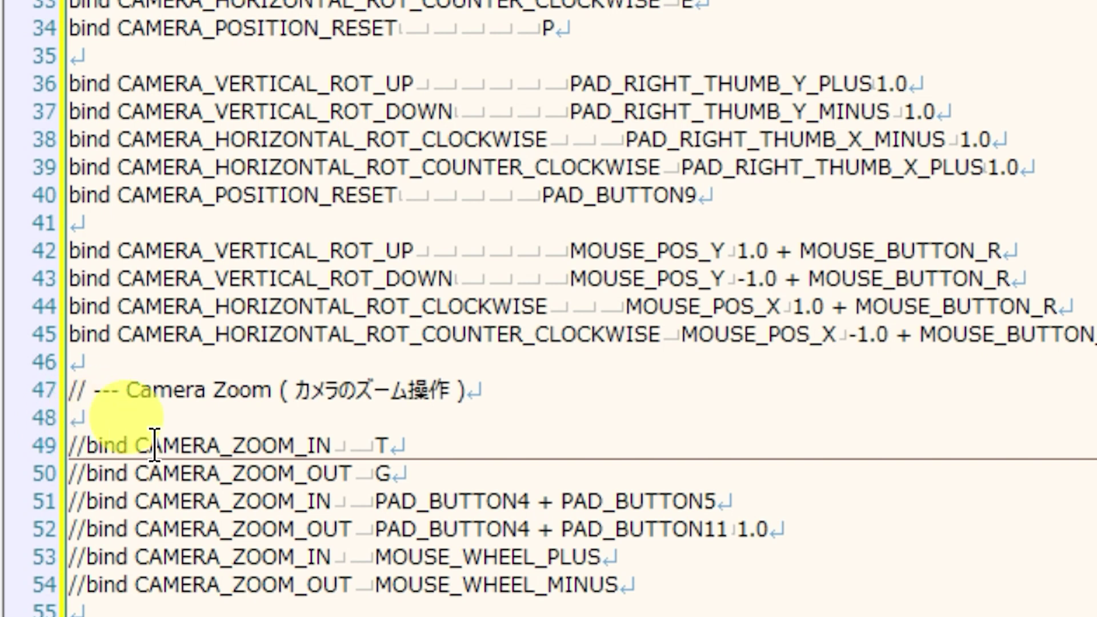
key("BackSpace")
key("BackSpace")
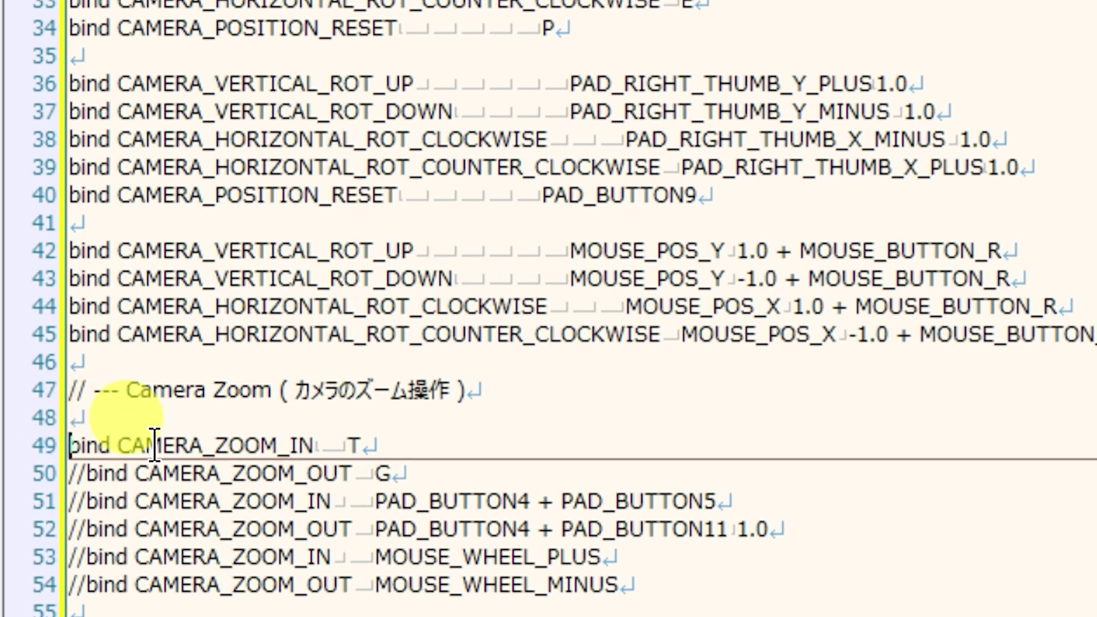
key("Down")
key("Delete")
key("Delete")
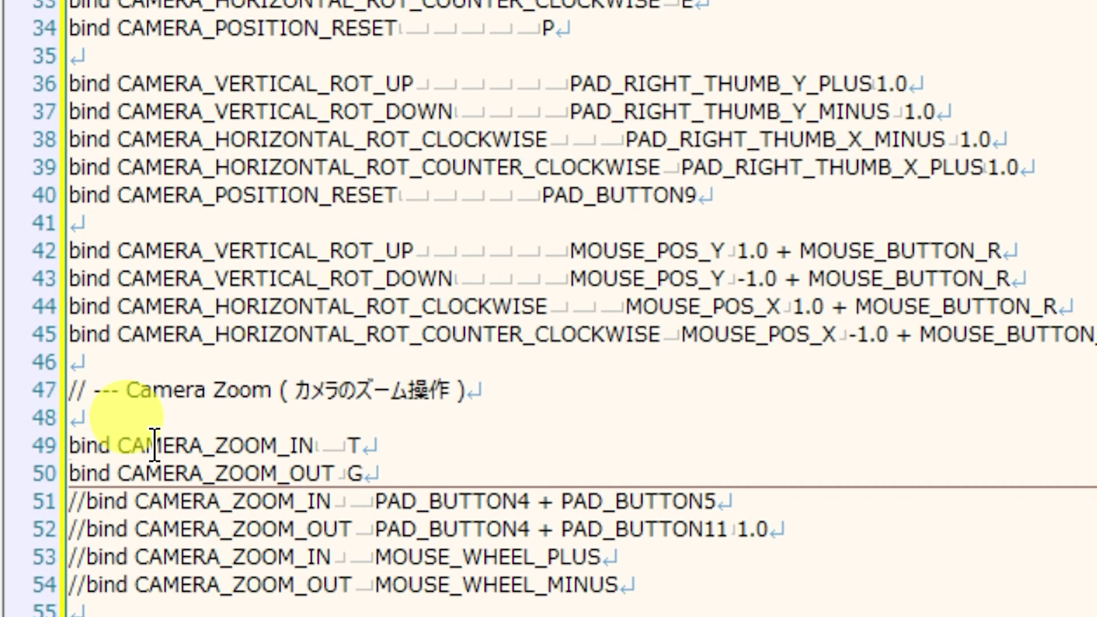
key("Down")
key("Delete")
key("Delete")
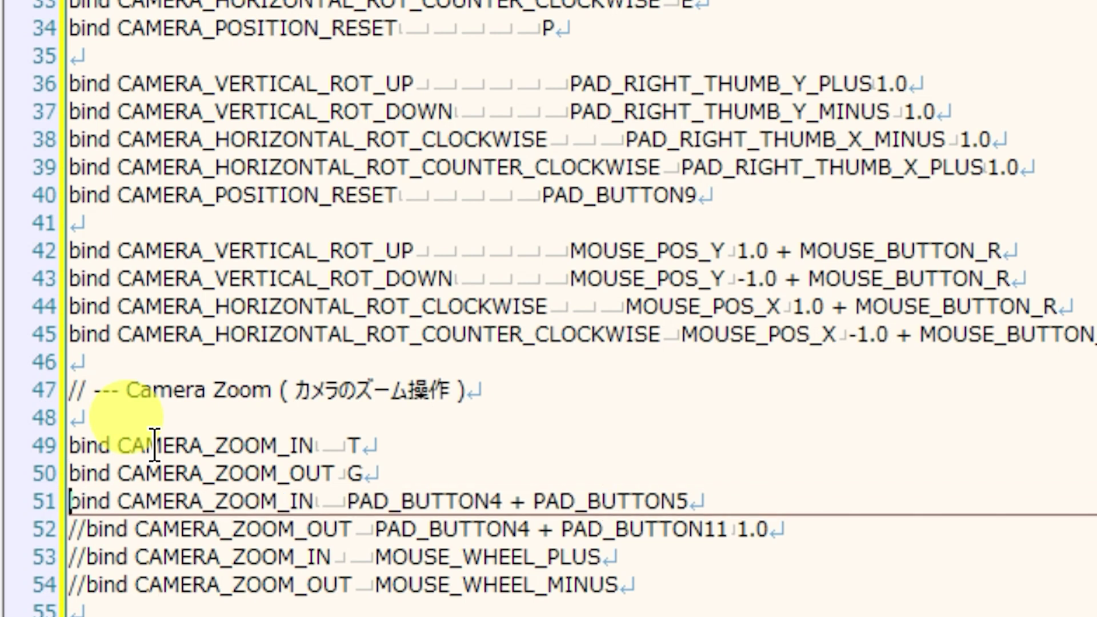
type("//")
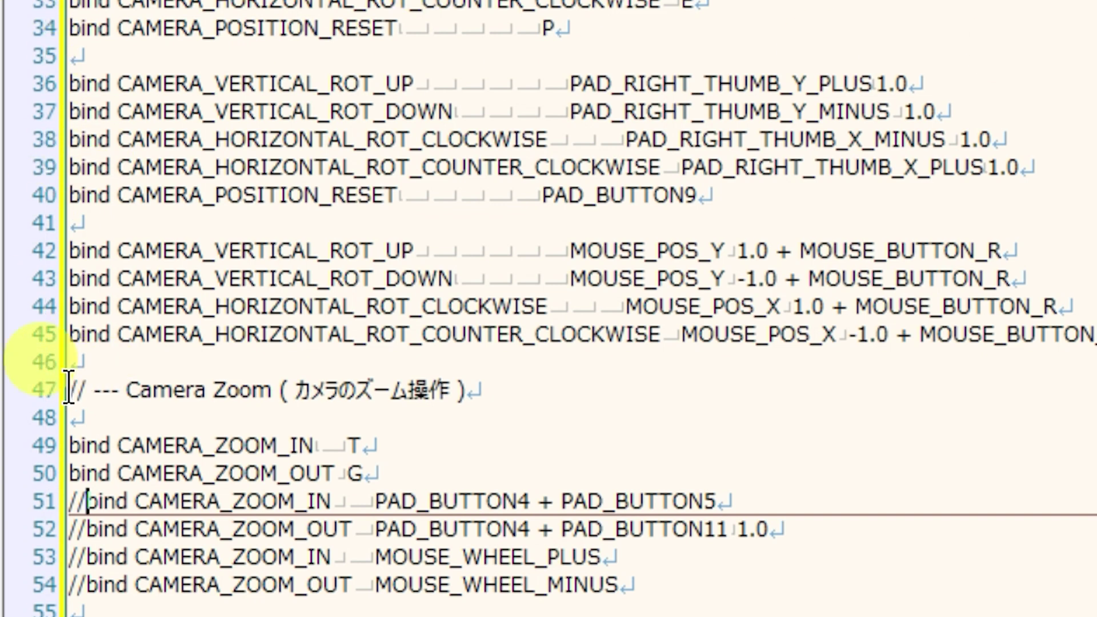
- Place the caret at the end of the Camera Zoom heading on line 47
mouse_move(69, 391)
left_mouse_down()
mouse_move(148, 390)
mouse_move(88, 400)
mouse_move(71, 390)
left_mouse_up()
left_click(87, 390)
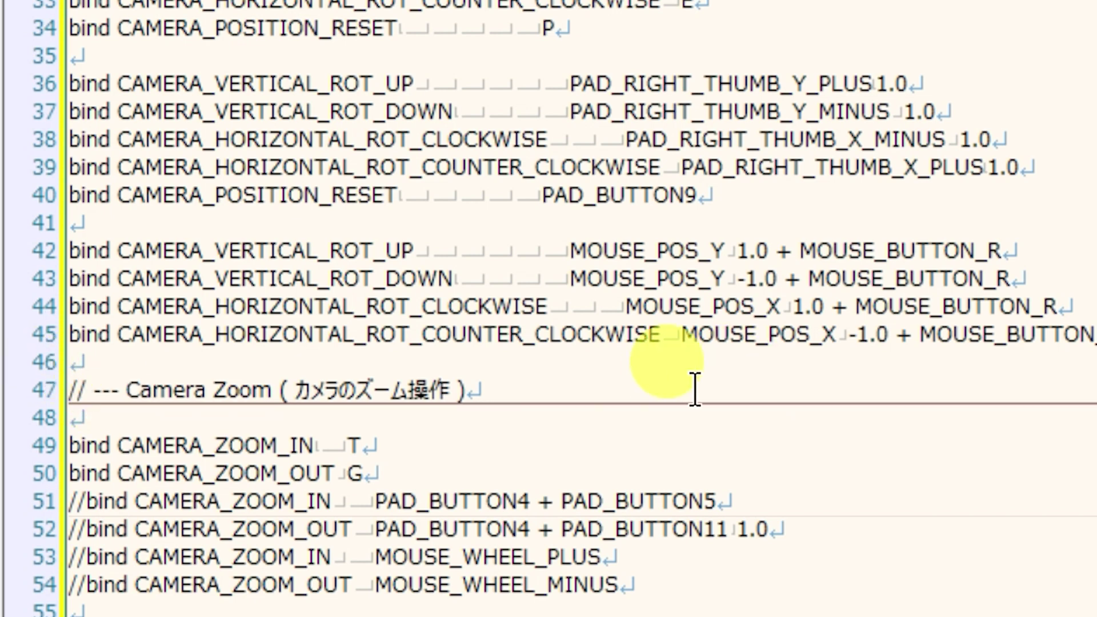
left_click(616, 390)
key("Return")
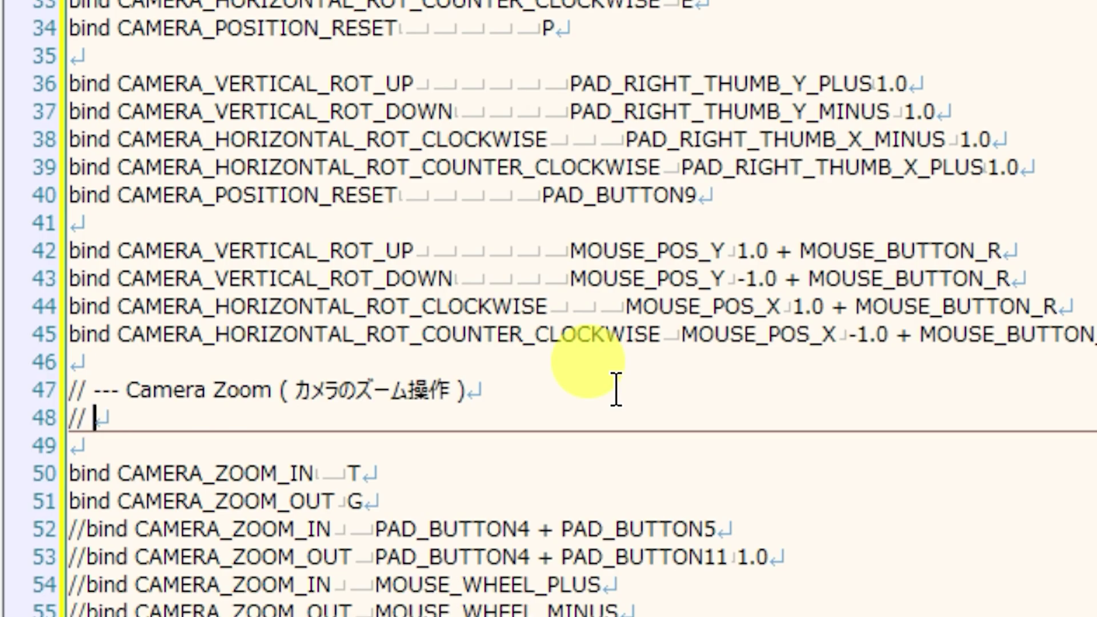
type("make sure you subscribe to amalgamash")
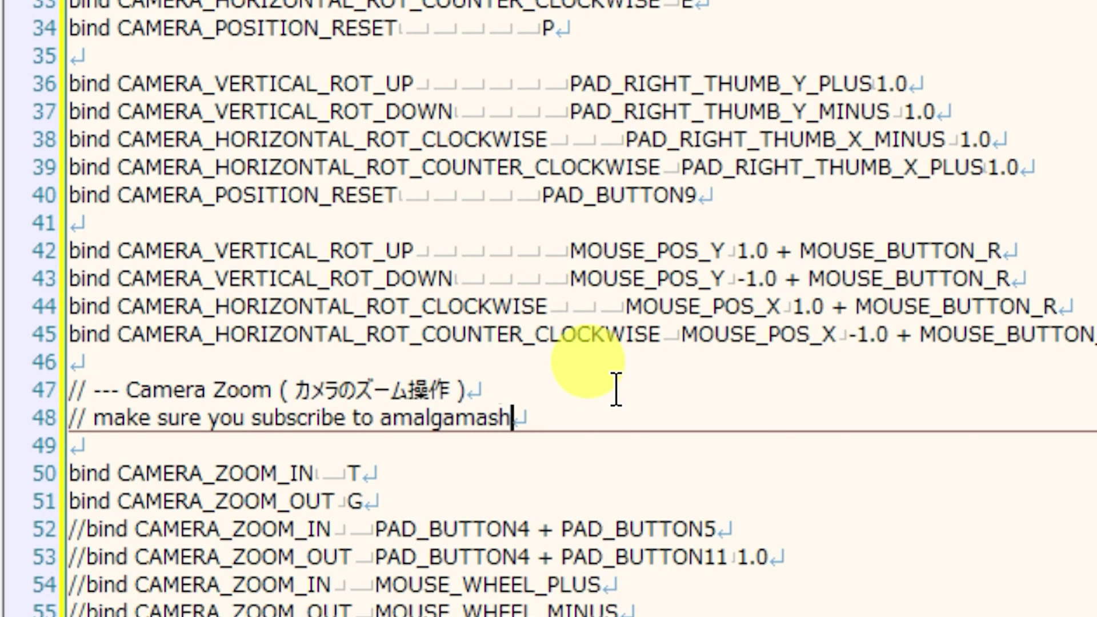
key("Return")
key("Return")
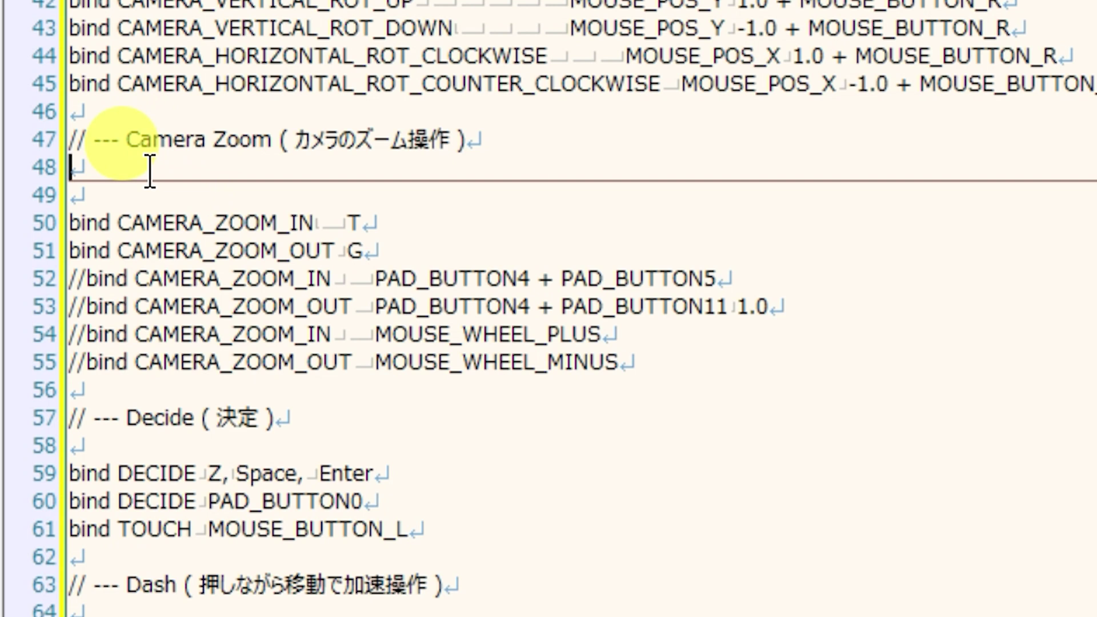
- Enter invalid text 's,fgbskgbfgsdhfghghgh' on line 48, then dismiss the Input.cfg warning during test play
type("s,fgbskgbfgsdhfghghgh")
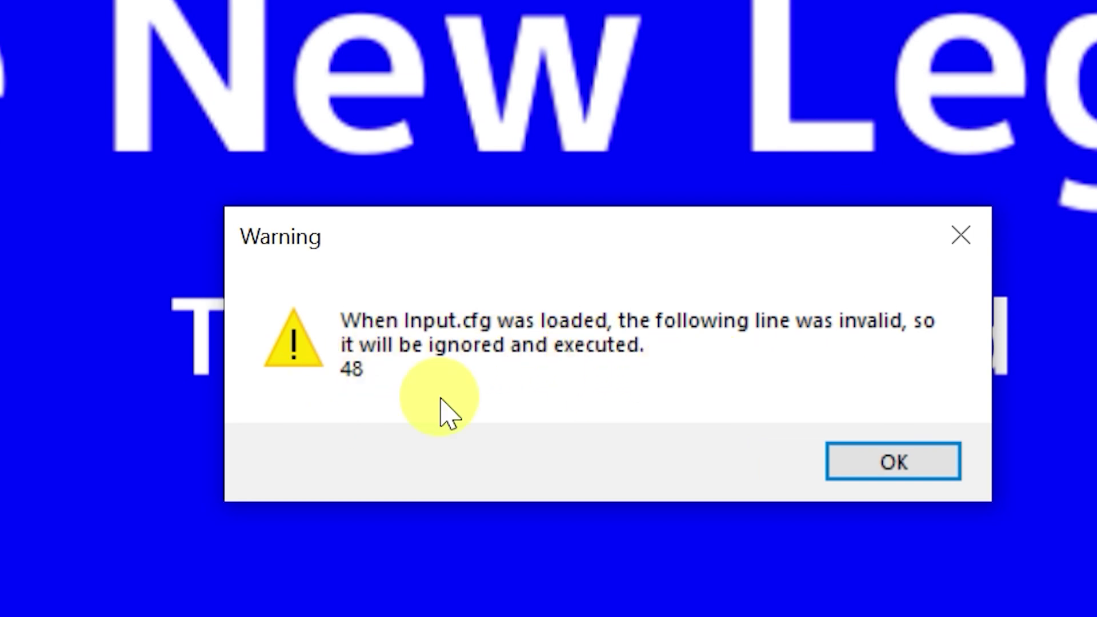
left_click(893, 462)
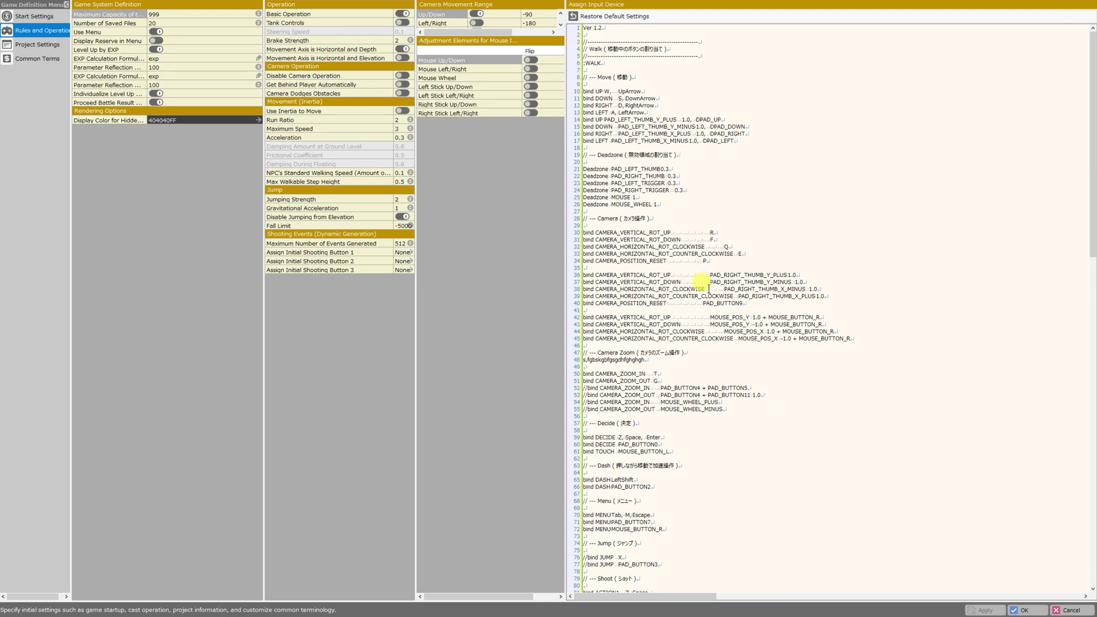
- Remove the // from line 77 to enable the PAD_BUTTON3 jump binding
scroll(758, 326, "down", 1)
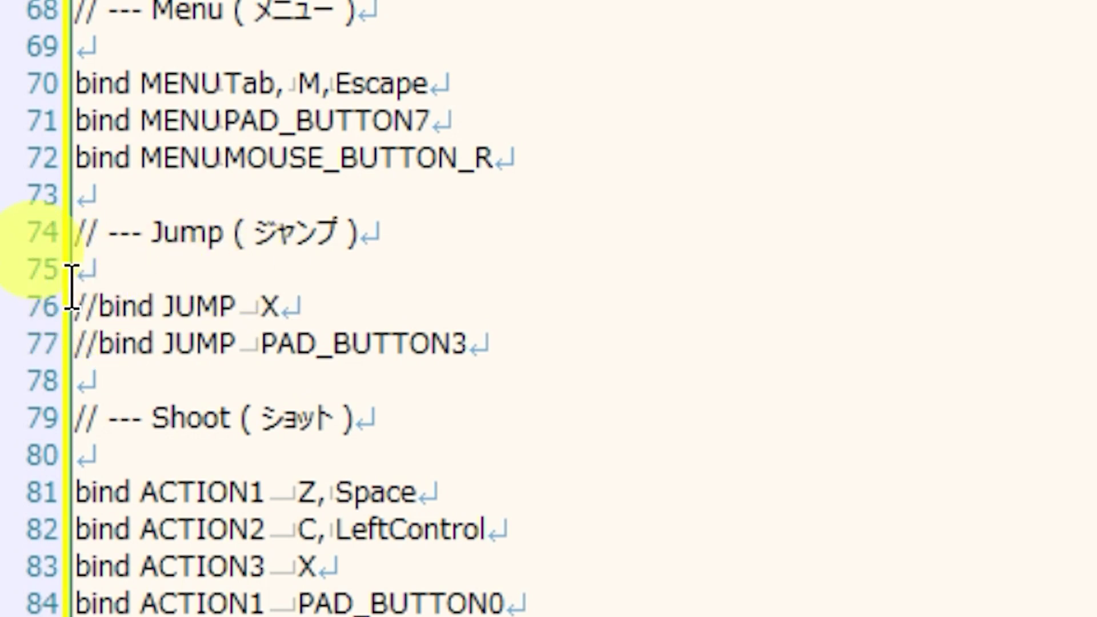
left_click_drag(96, 341, 65, 342)
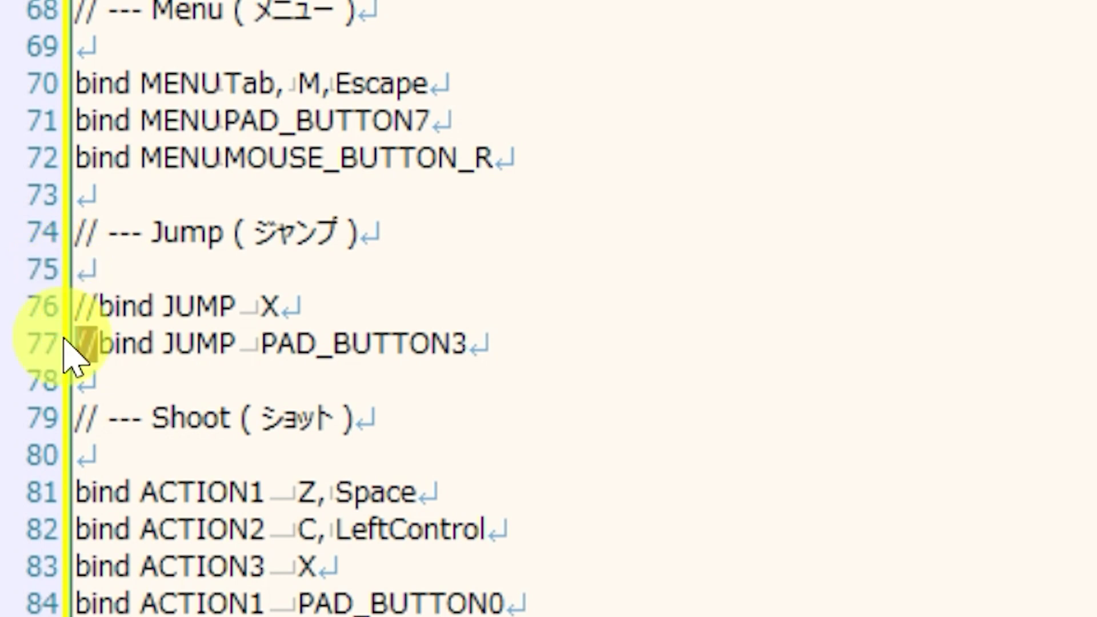
key("Delete")
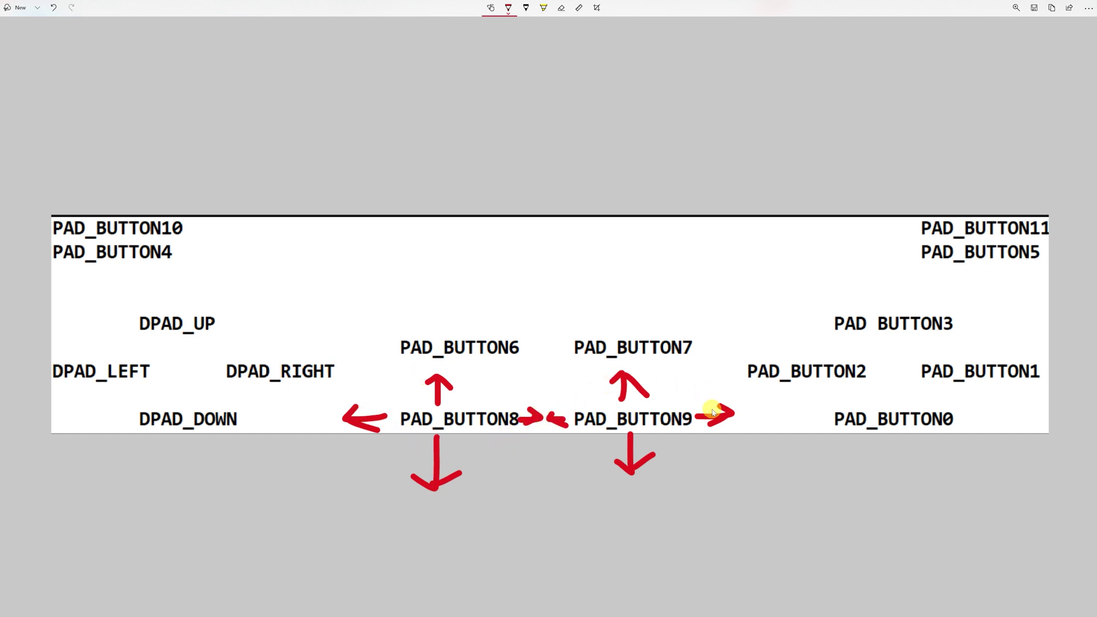
- Retrace the arrow under PAD_BUTTON9, then select the 3 in PAD_BUTTON3 on line 77
left_click_drag(622, 453, 627, 460)
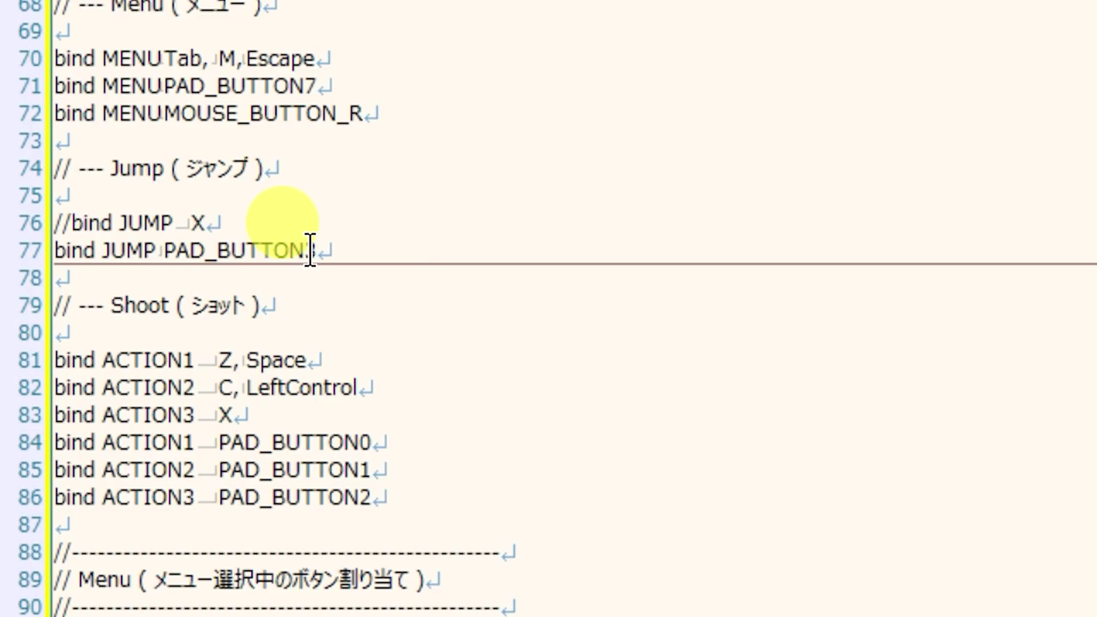
left_click_drag(316, 250, 306, 254)
- Change line 77's jump binding to PAD_BUTTON0 and confirm the Game Definition settings with OK
type("0")
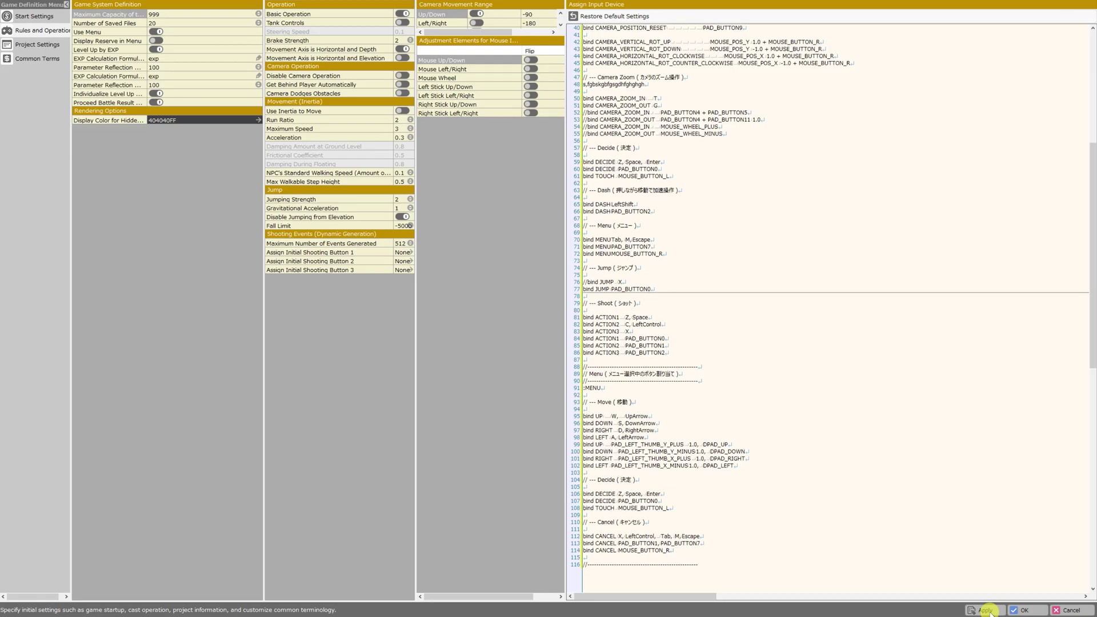
left_click(1016, 610)
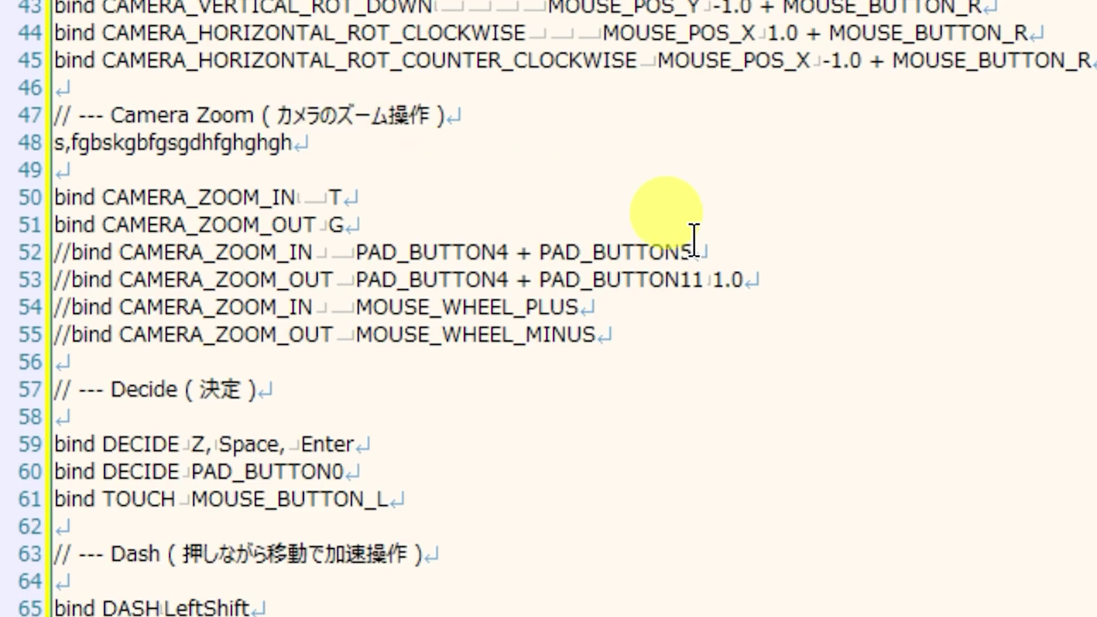
left_click_drag(693, 252, 358, 264)
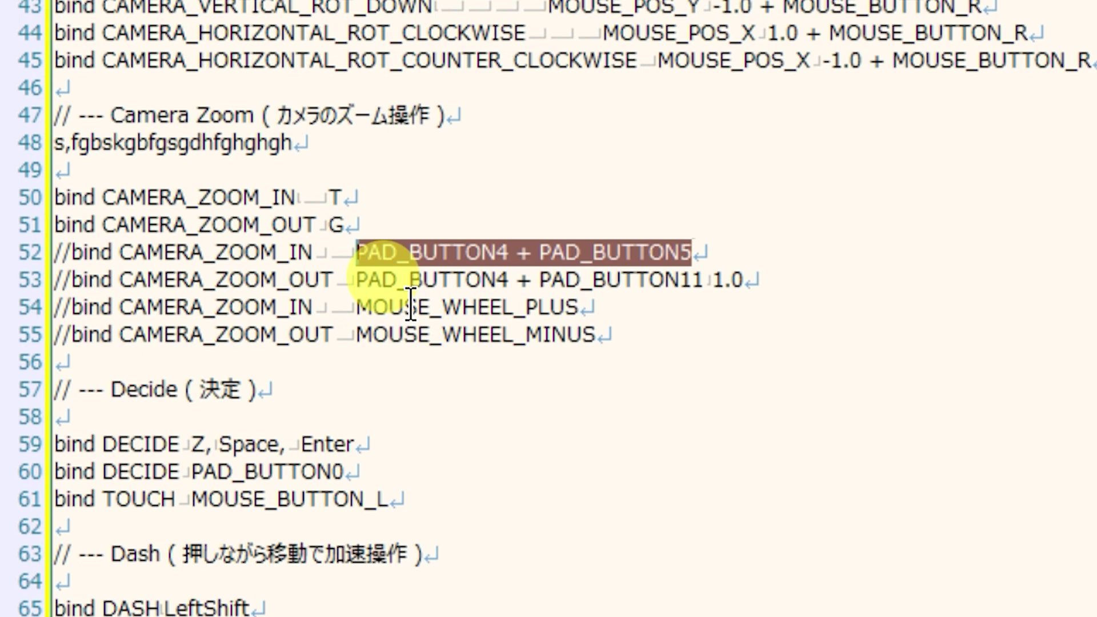
left_click(743, 252)
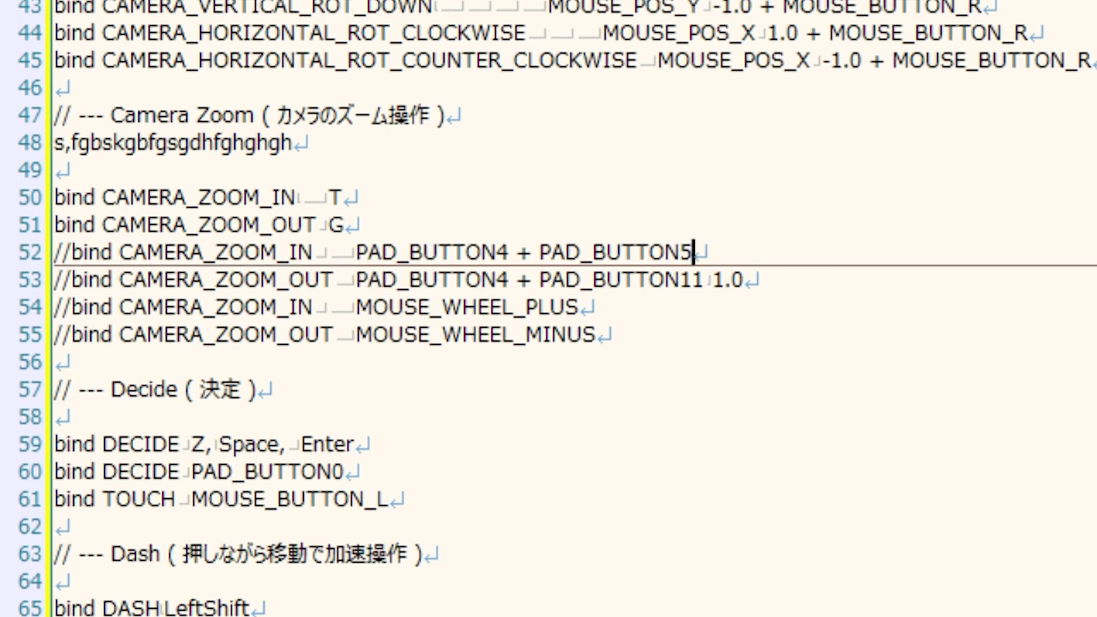
scroll(588, 147, "down", 3)
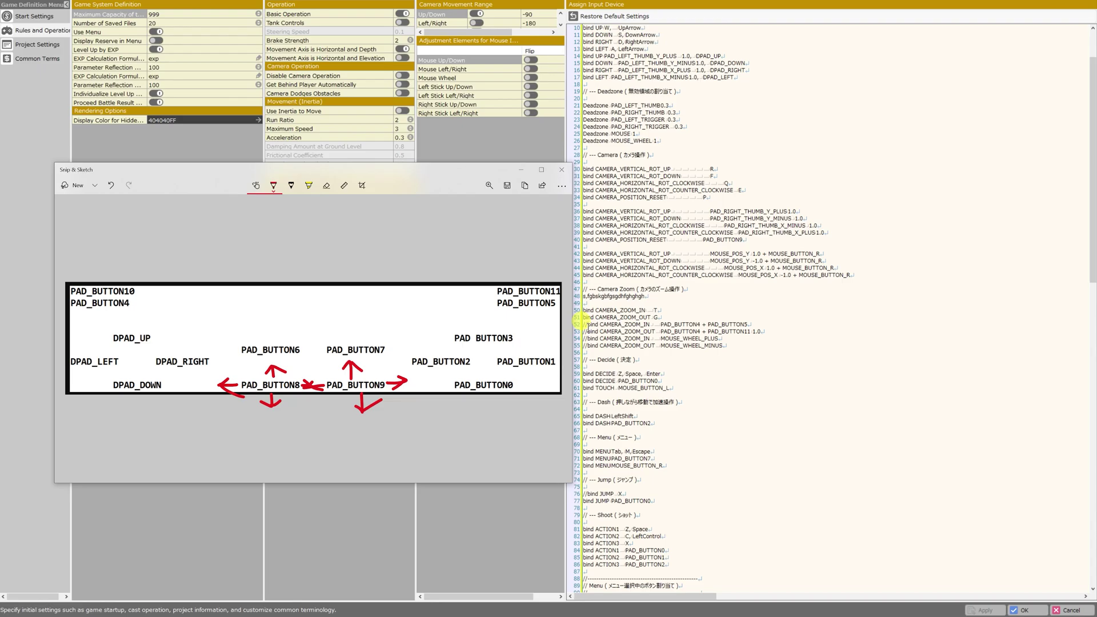
- Uncomment zoom lines 52–53 (PAD_BUTTON4 + PAD_BUTTON5, PAD_BUTTON4 + PAD_BUTTON11) and select line 52's plus
left_click(584, 324)
key("Delete")
key("Delete")
key("Down")
key("Delete")
key("Delete")
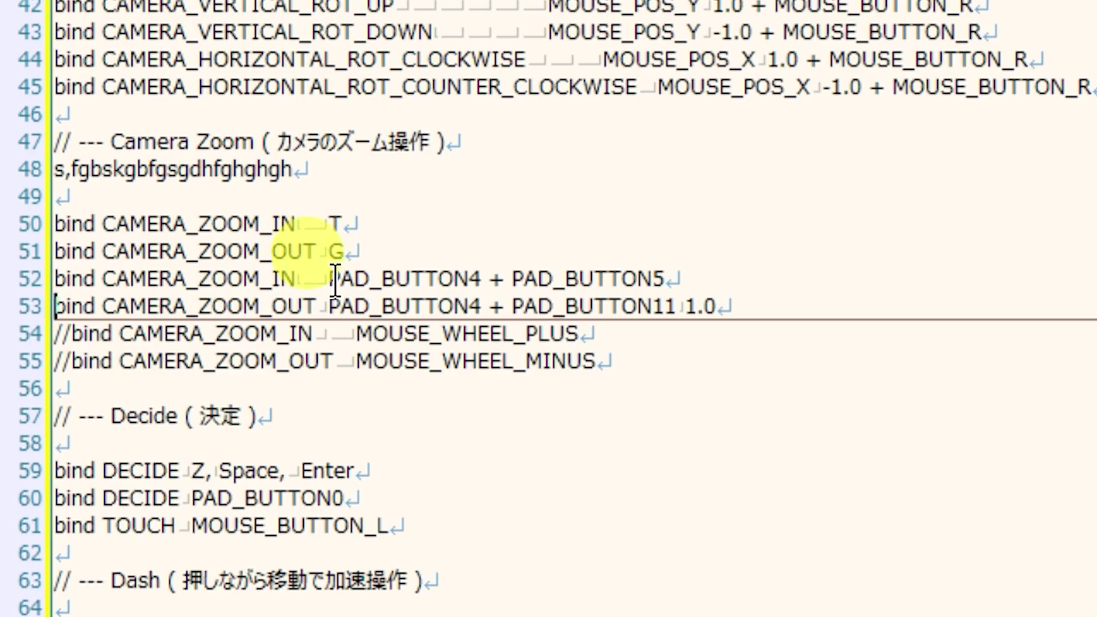
left_click(488, 278)
key("shift+Right")
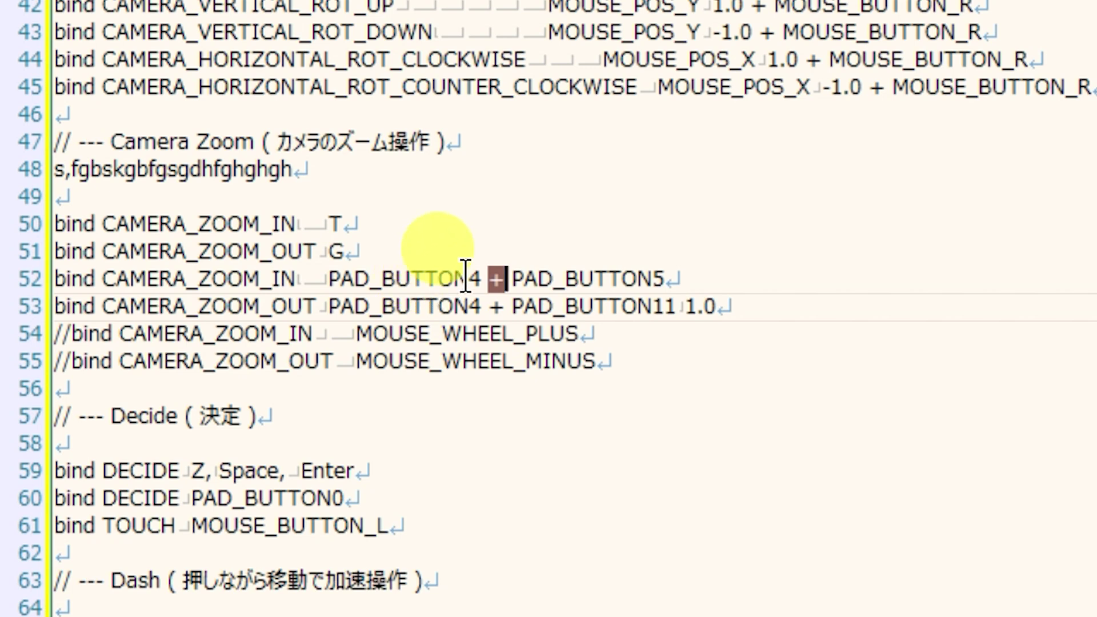
left_click(617, 279)
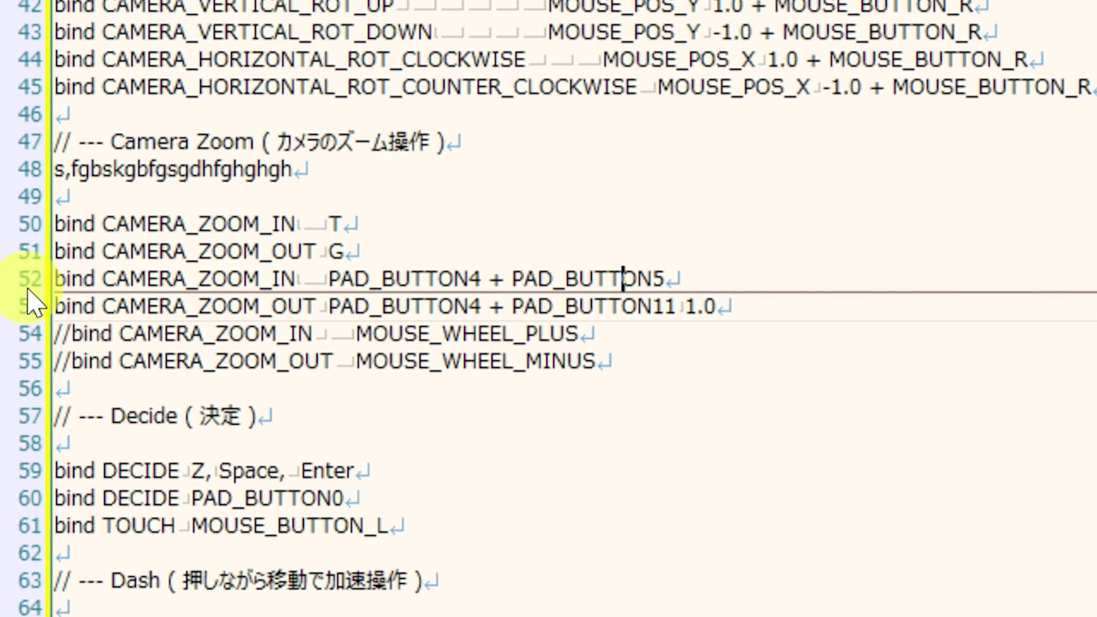
double_click(496, 278)
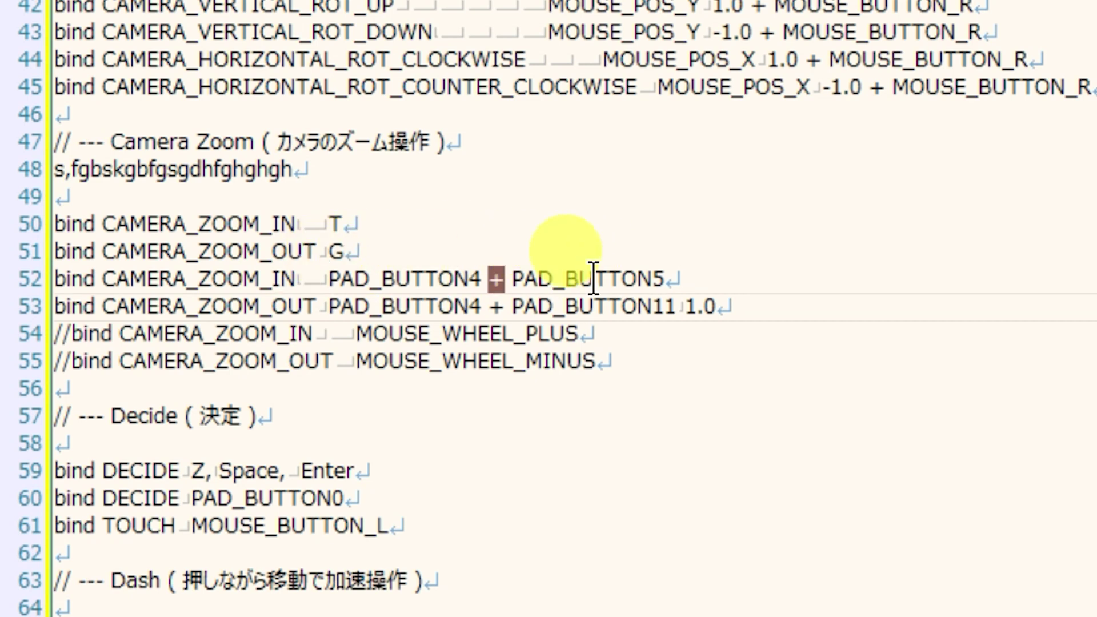
- Copy PAD_RIGHT_THUMB_Y_PLUS 1.0 from line 36 and paste it over PAD_BUTTON5 on line 52
left_click(667, 279)
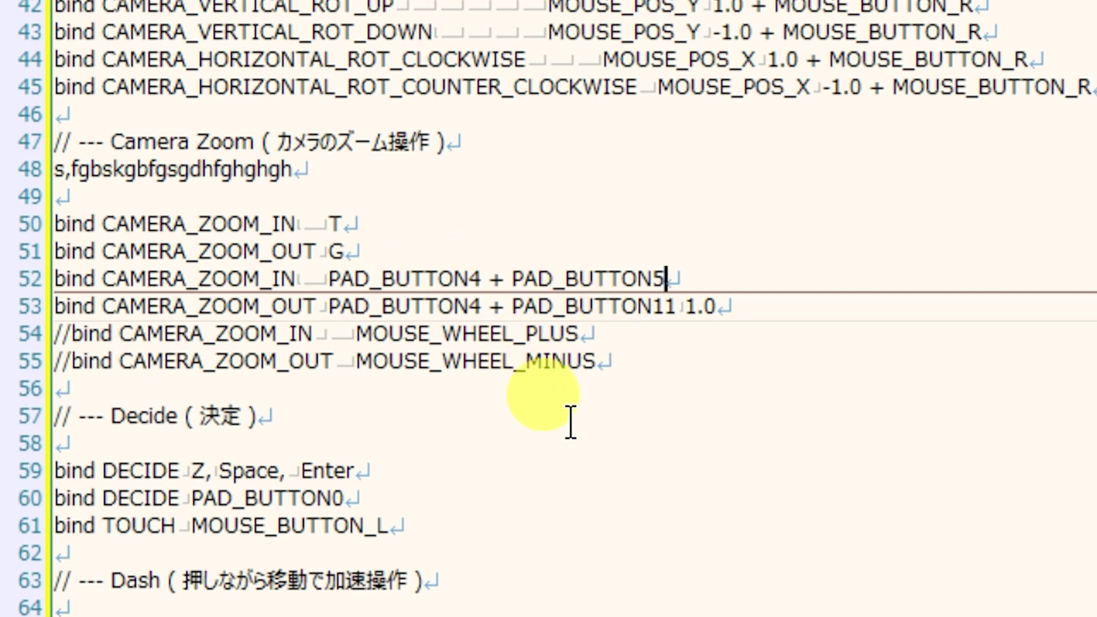
scroll(570, 424, "up", 3)
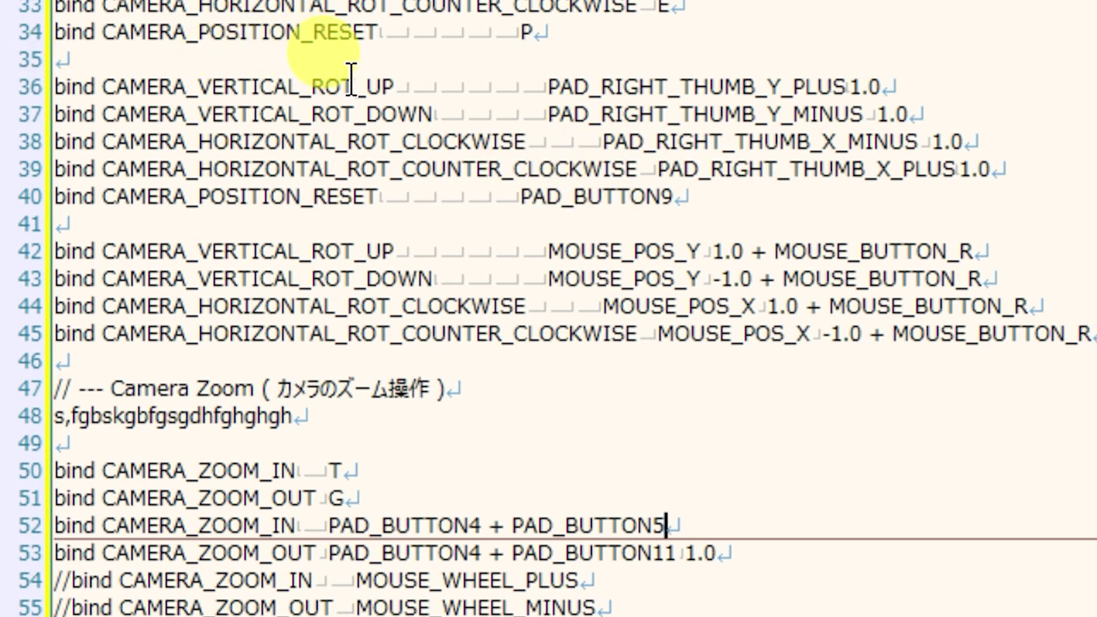
left_click_drag(548, 88, 885, 94)
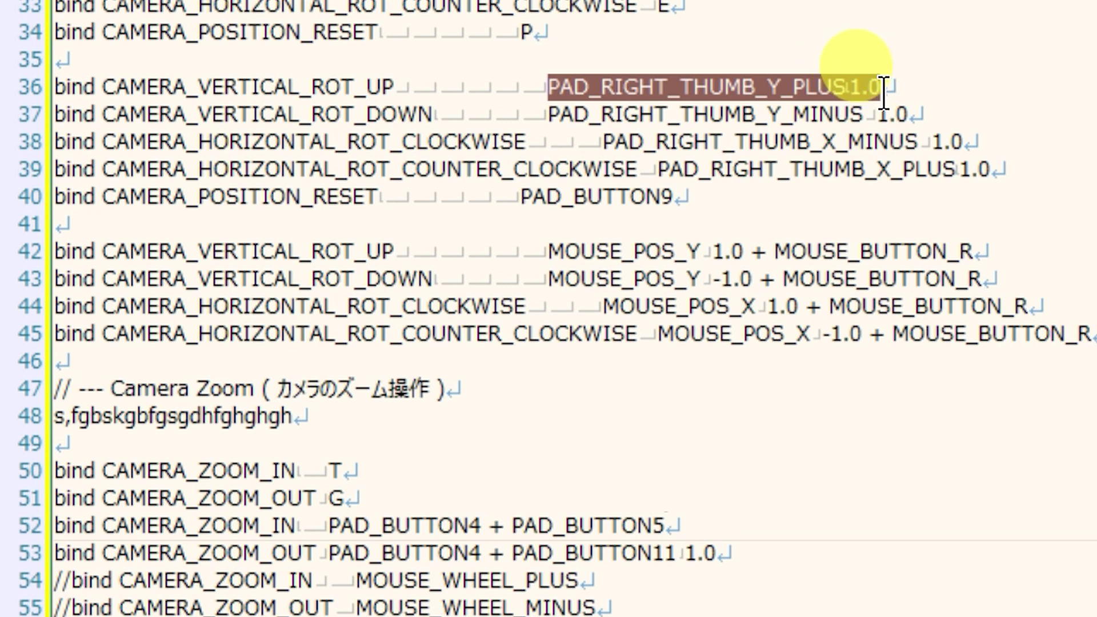
left_click(548, 89)
left_click_drag(547, 88, 847, 87)
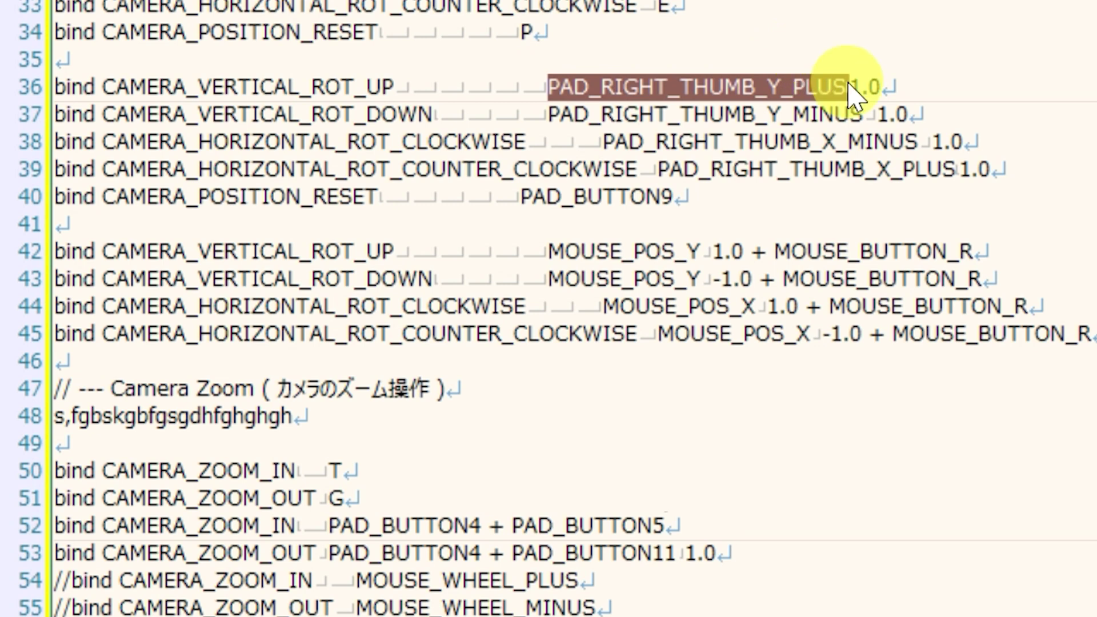
left_click(551, 89)
left_click(859, 87)
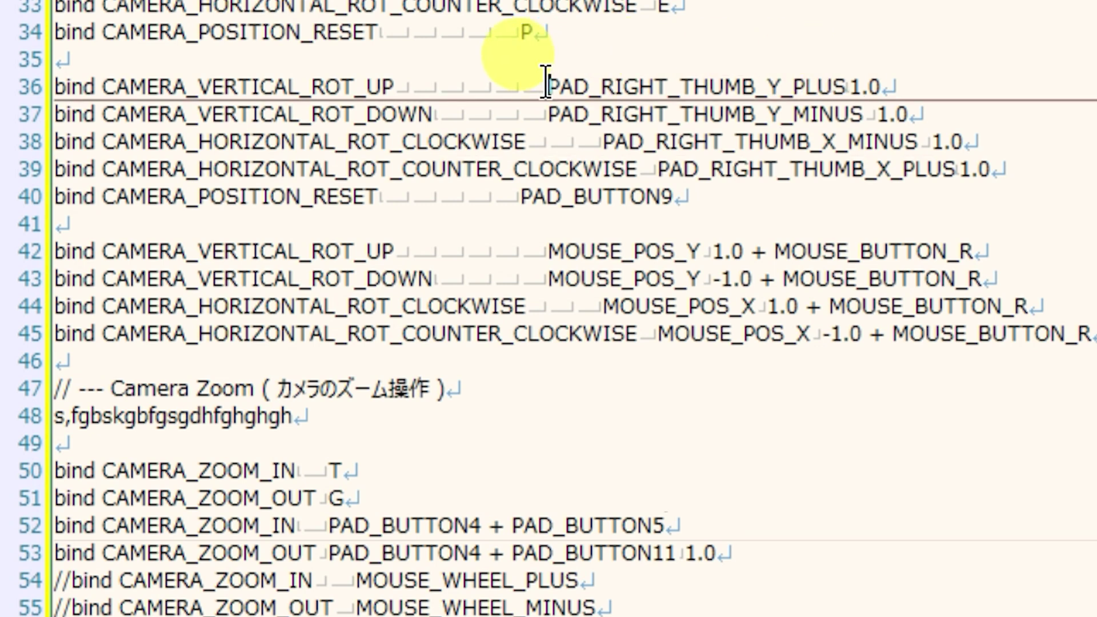
left_click_drag(560, 87, 614, 87)
left_click_drag(546, 85, 880, 85)
key("ctrl+c")
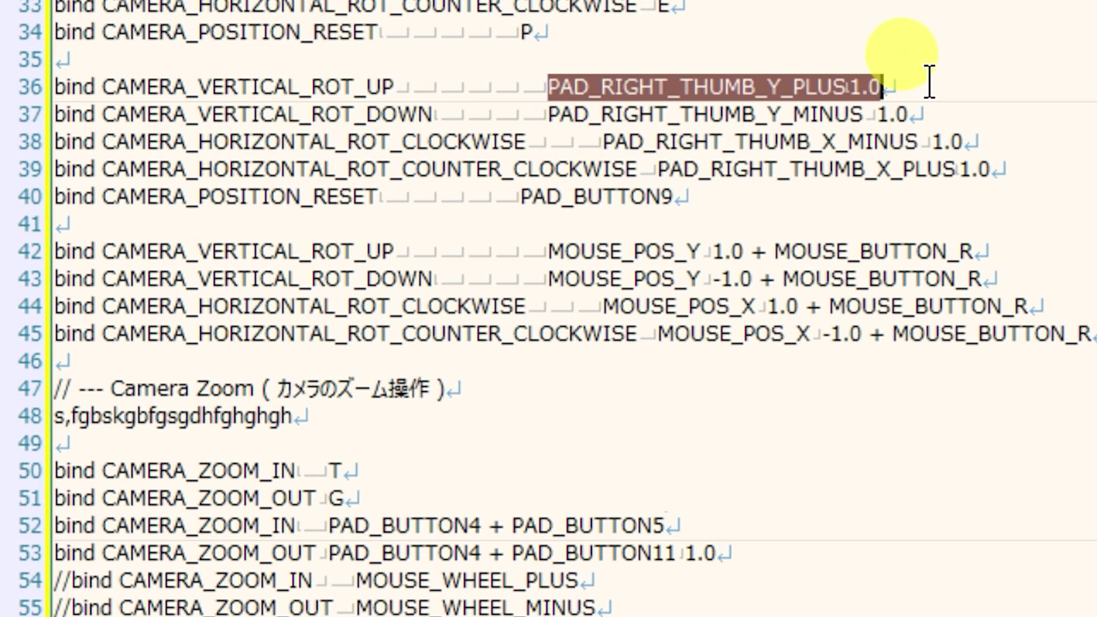
scroll(730, 274, "down", 3)
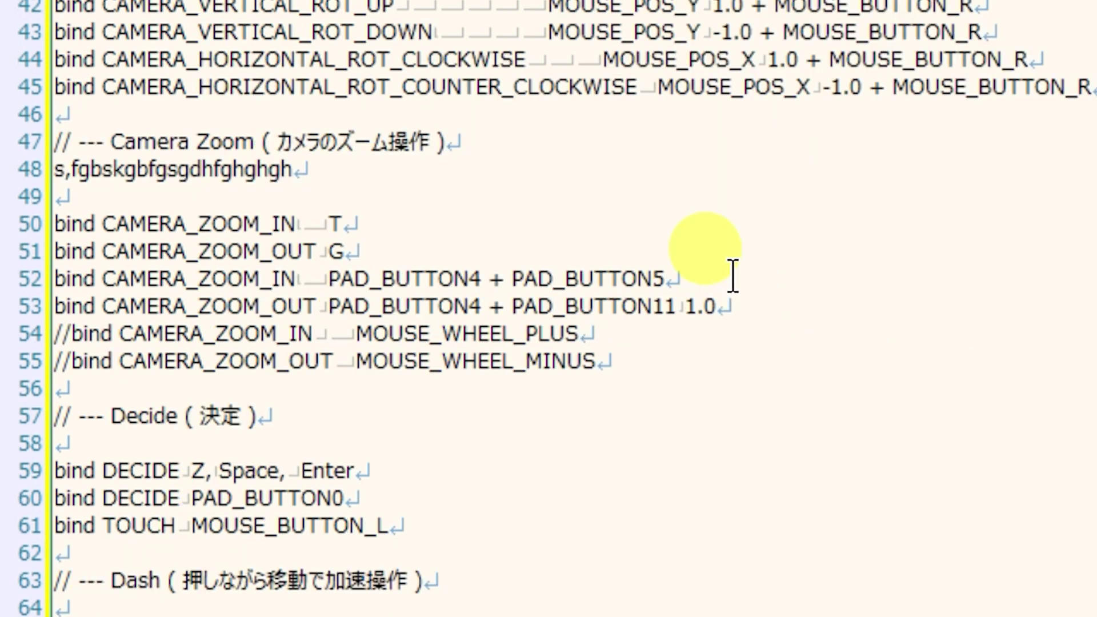
left_click_drag(730, 275, 518, 294)
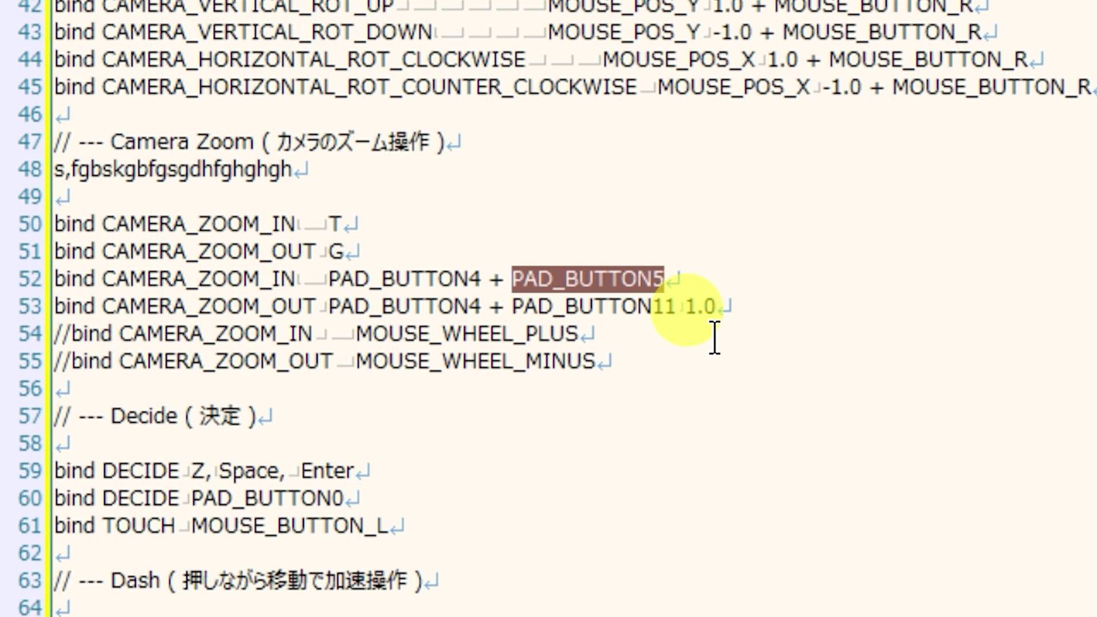
key("ctrl+v")
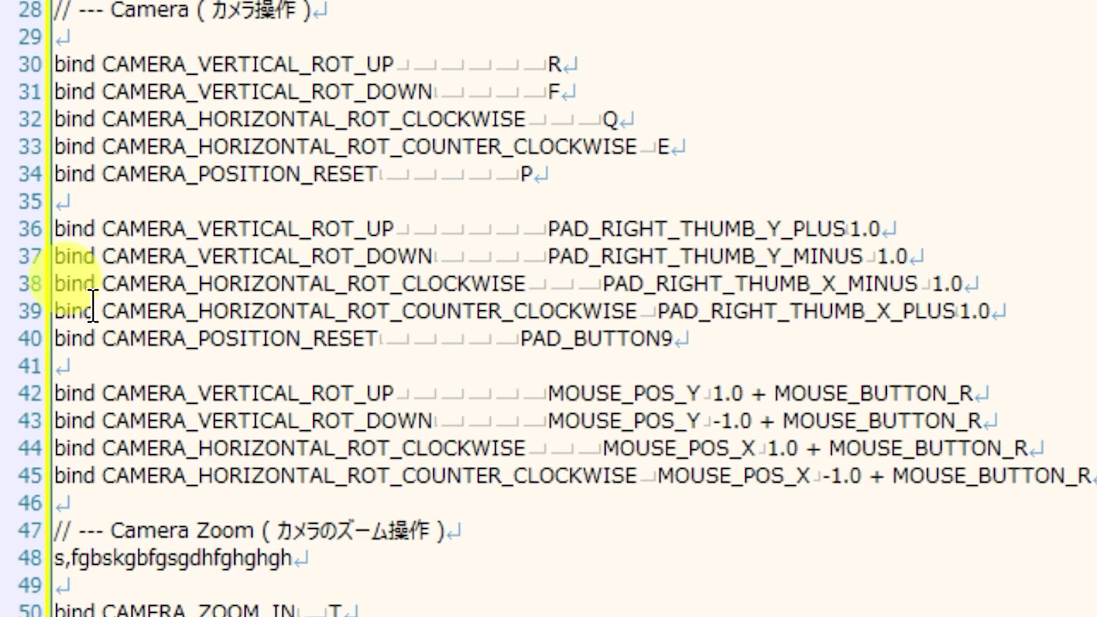
- Comment out the right-stick vertical camera rotation lines 36 and 37 with //
left_click(58, 227)
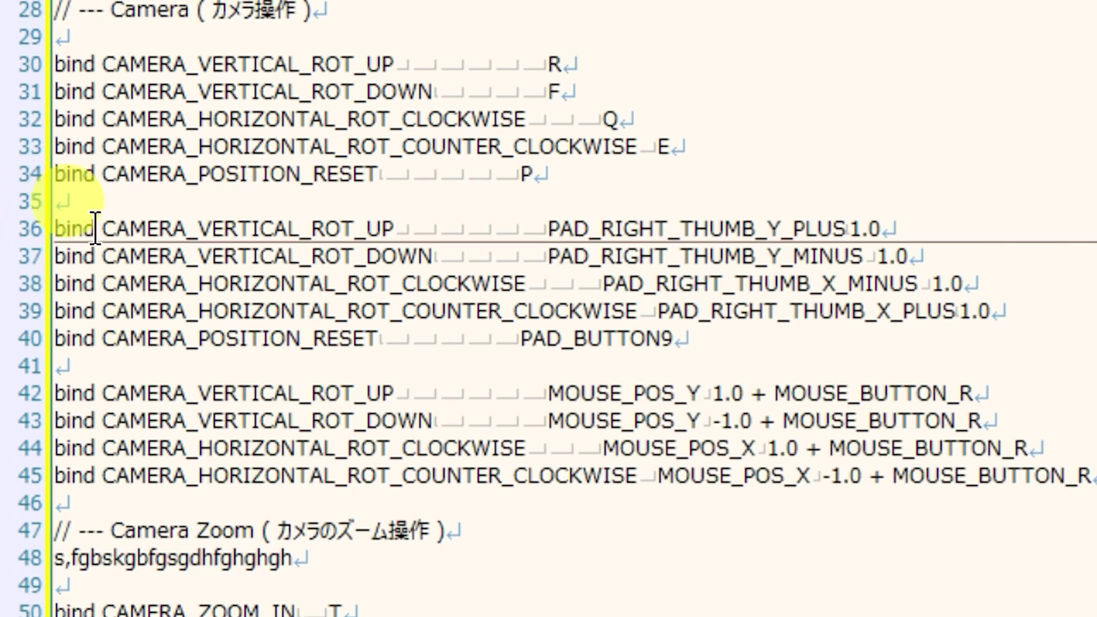
type("//")
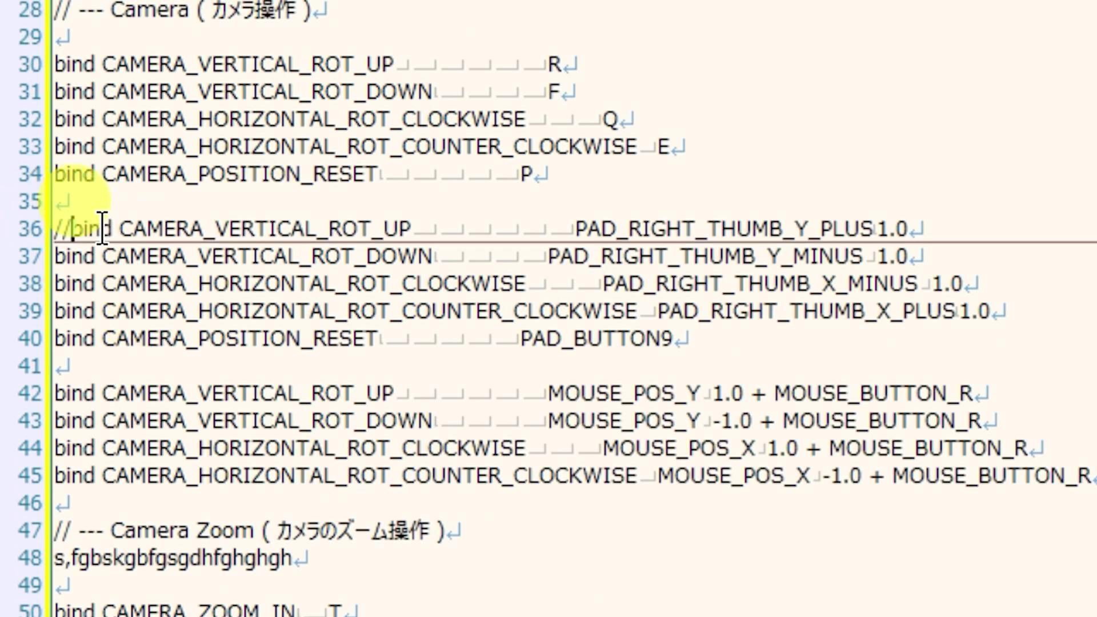
left_click(55, 256)
type("//")
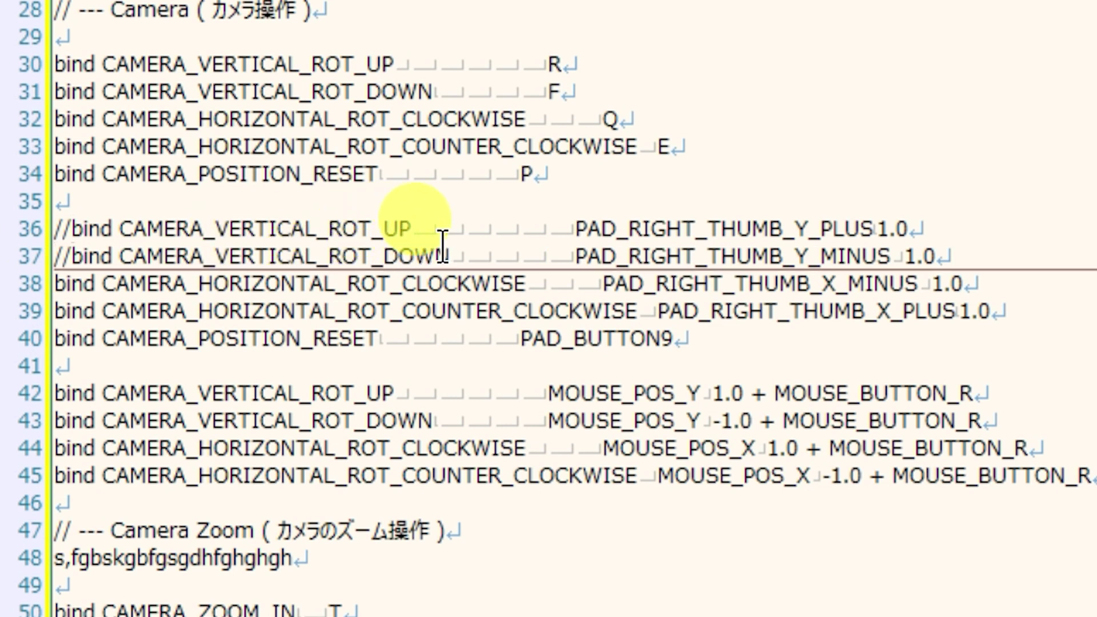
- Copy PAD_RIGHT_THUMB_Y_MINUS 1.0 from line 37 and paste it over PAD_BUTTON11 1.0 on line 53
left_click_drag(995, 257, 576, 257)
key("ctrl+c")
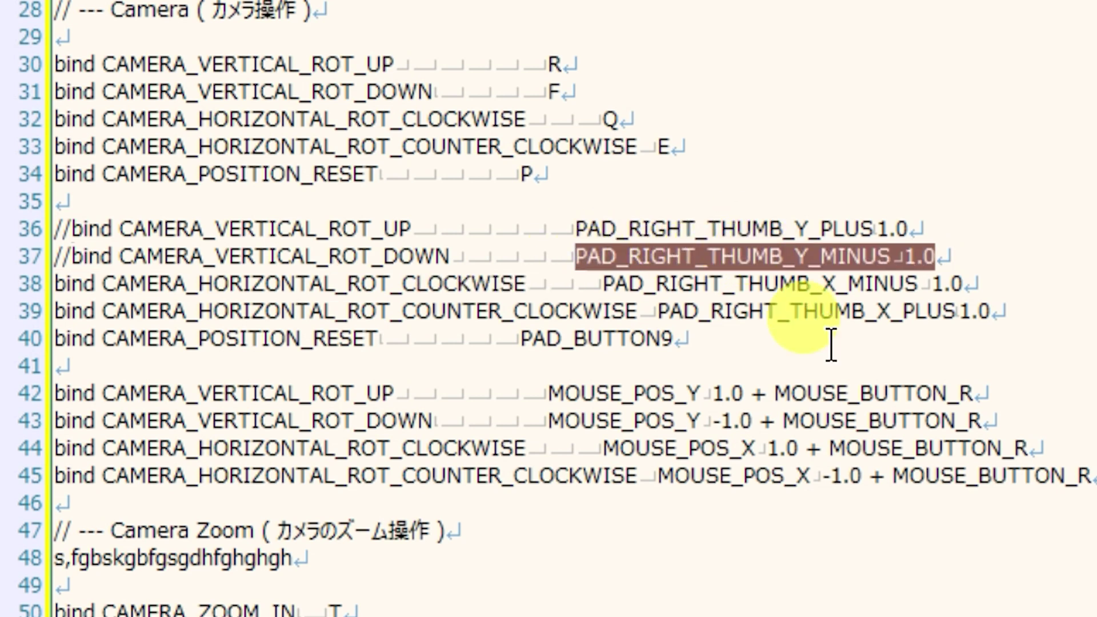
scroll(600, 292, "down", 5)
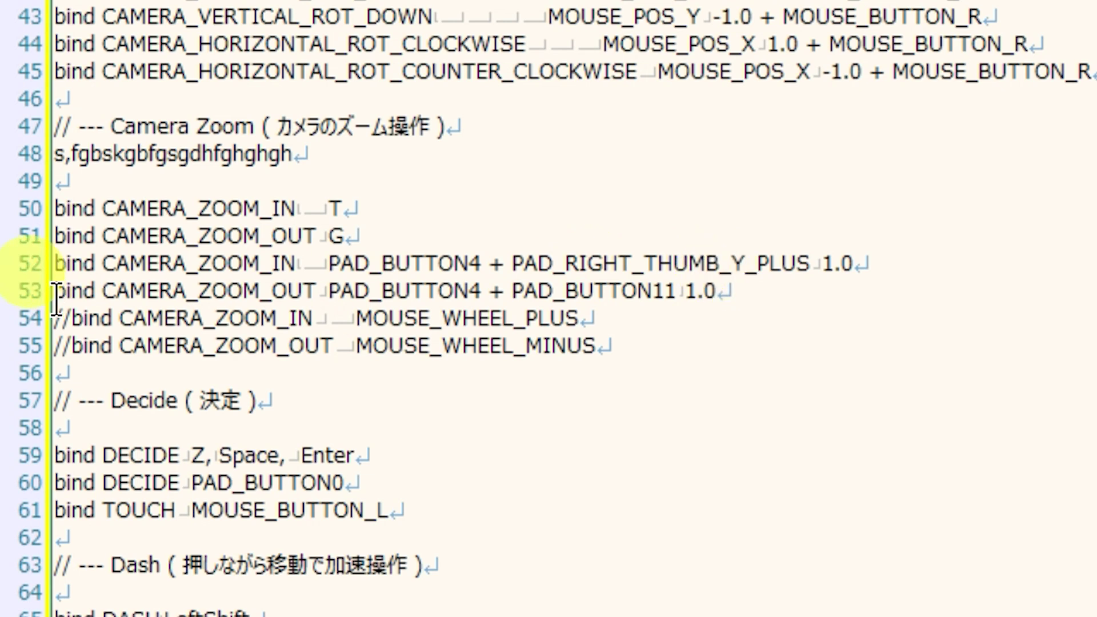
left_click_drag(717, 292, 514, 289)
key("ctrl+v")
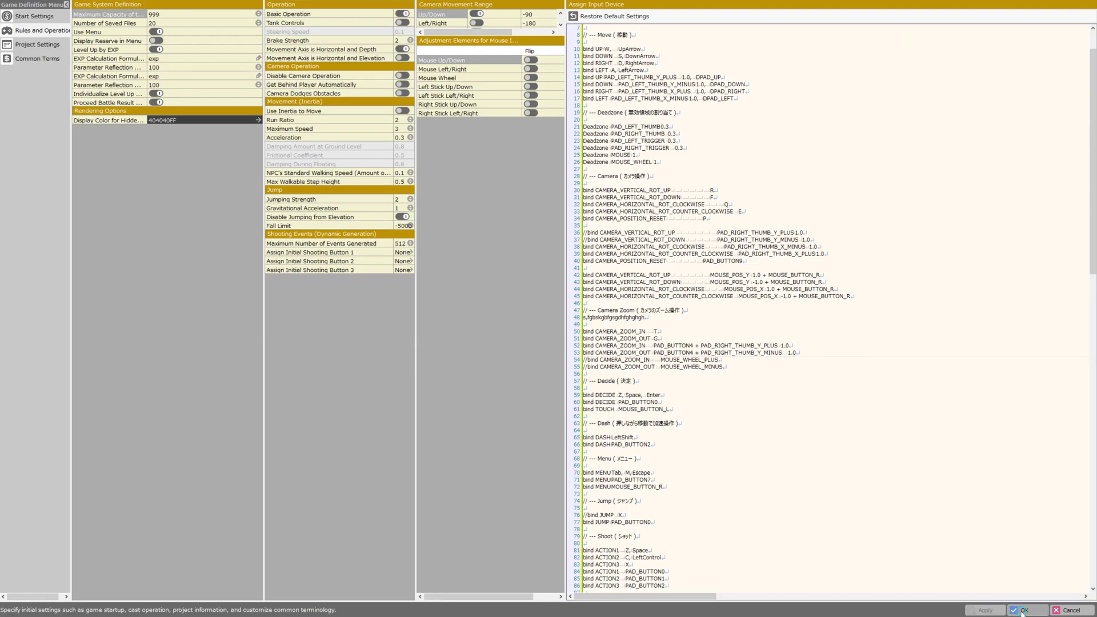
- Confirm the Game Definition settings with OK to apply the edited input bindings
left_click(1025, 610)
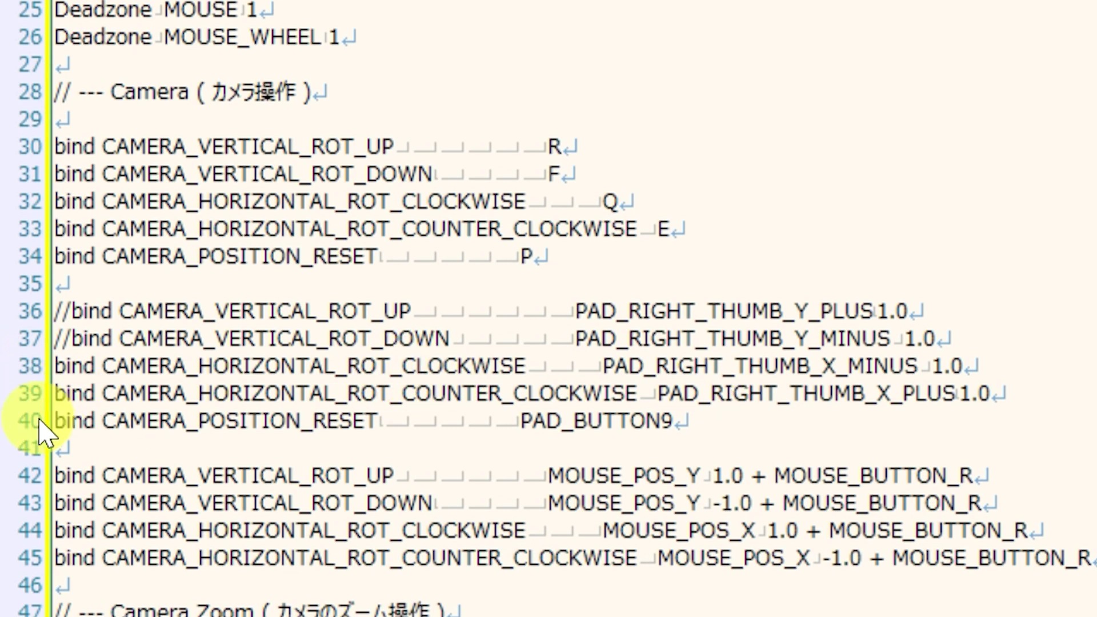
- Change line 39's right-stick binding from PAD_RIGHT_THUMB_X_PLUS to PAD_RIGHT_THUMB_X_MINUS, then move to line 38
left_click_drag(1038, 388, 659, 394)
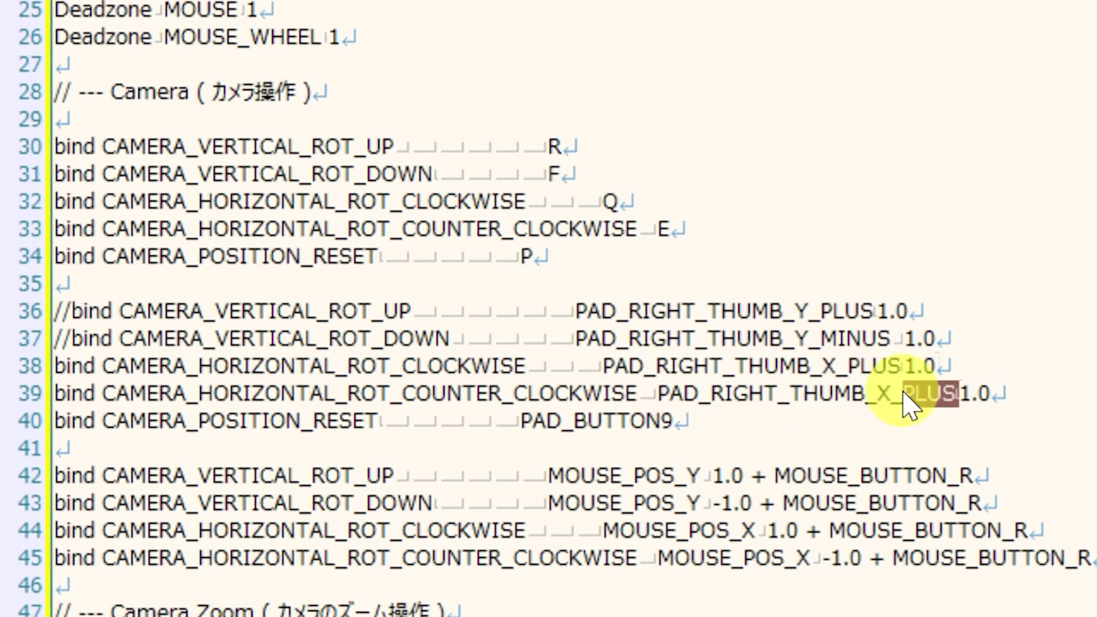
type("MINU")
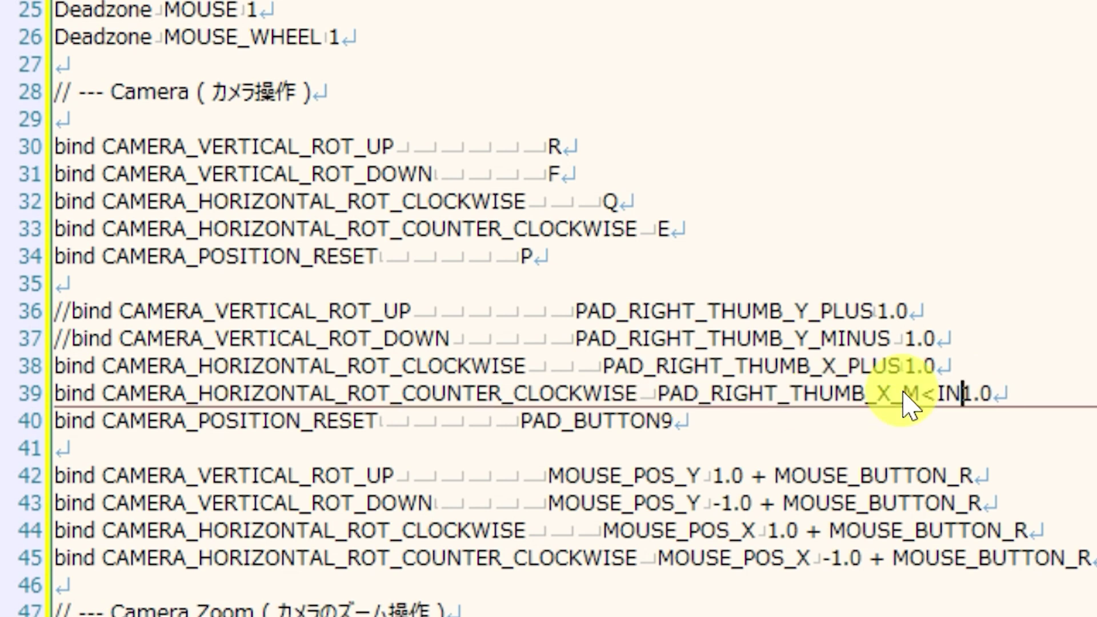
type("S")
left_click(309, 606)
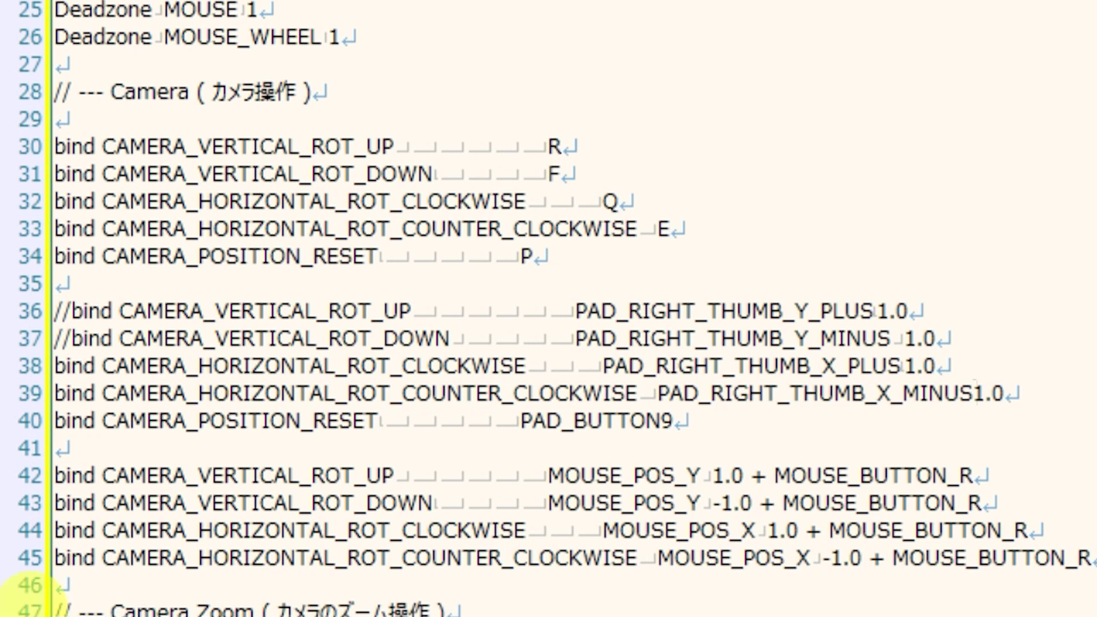
left_click(447, 609)
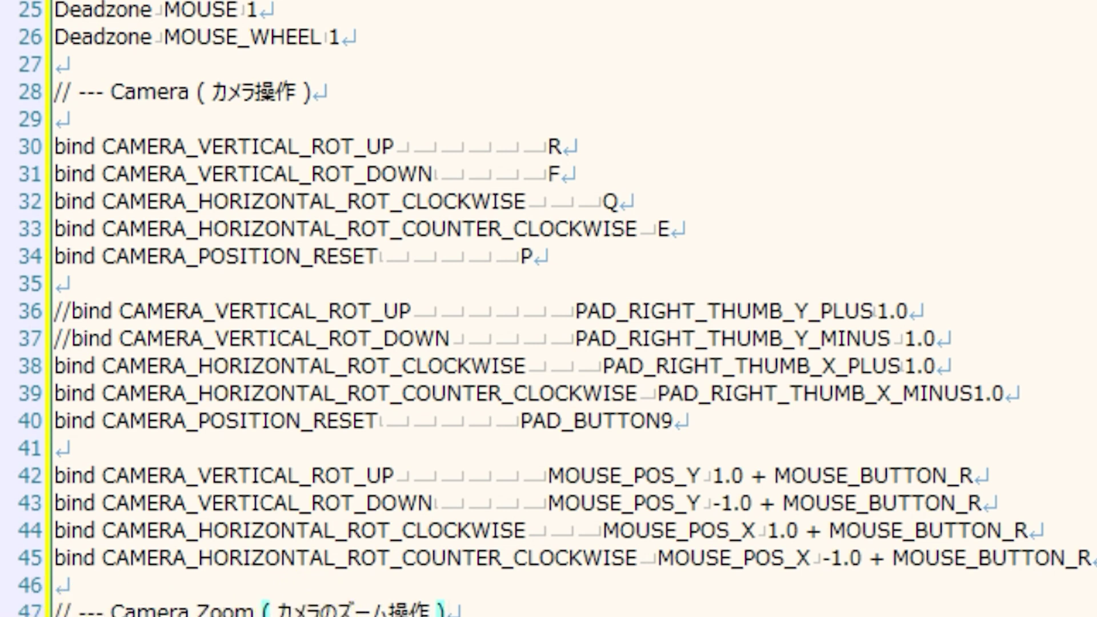
left_click(905, 366)
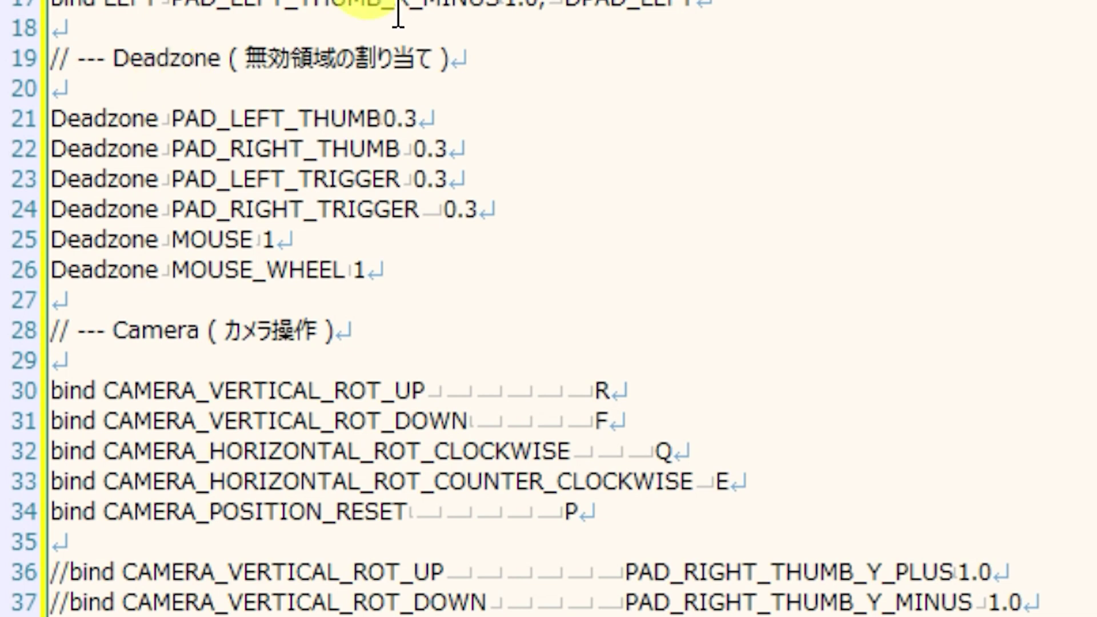
- Review the left-stick Deadzone value on line 21 of the input script
left_click_drag(419, 119, 406, 118)
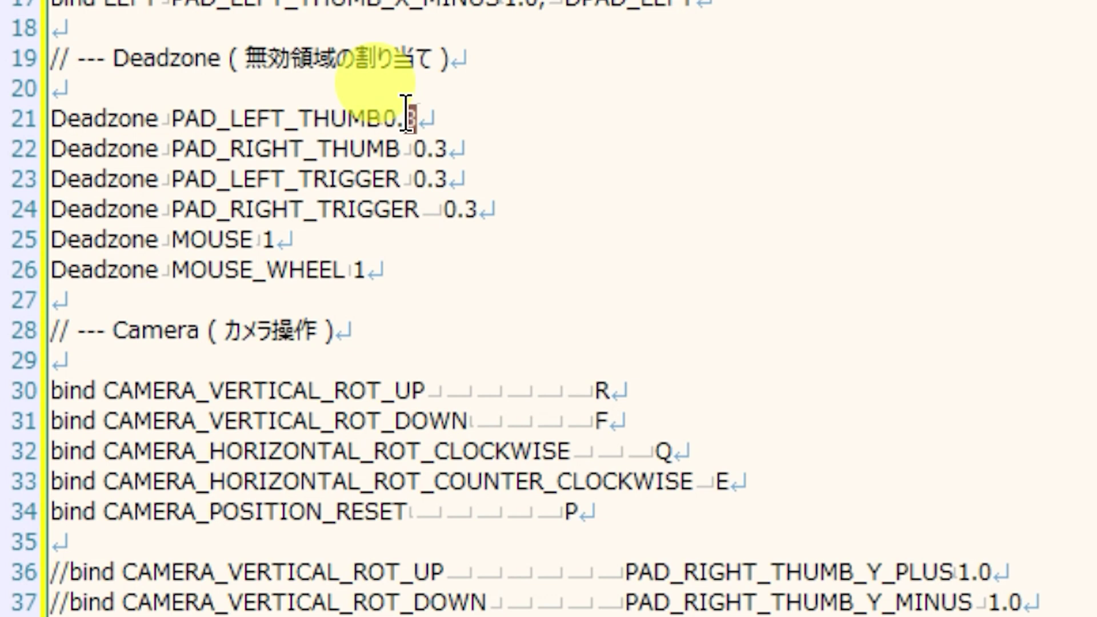
left_click(455, 167)
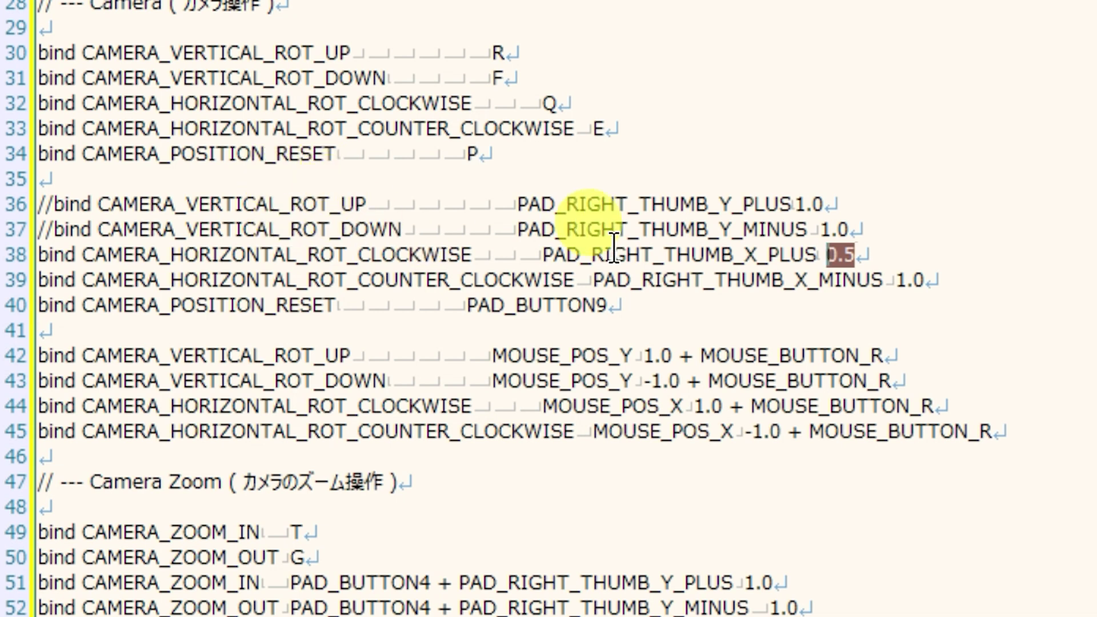
- Set line 38's clockwise right-stick rotation value to 5.0 and launch a test play
type("1.")
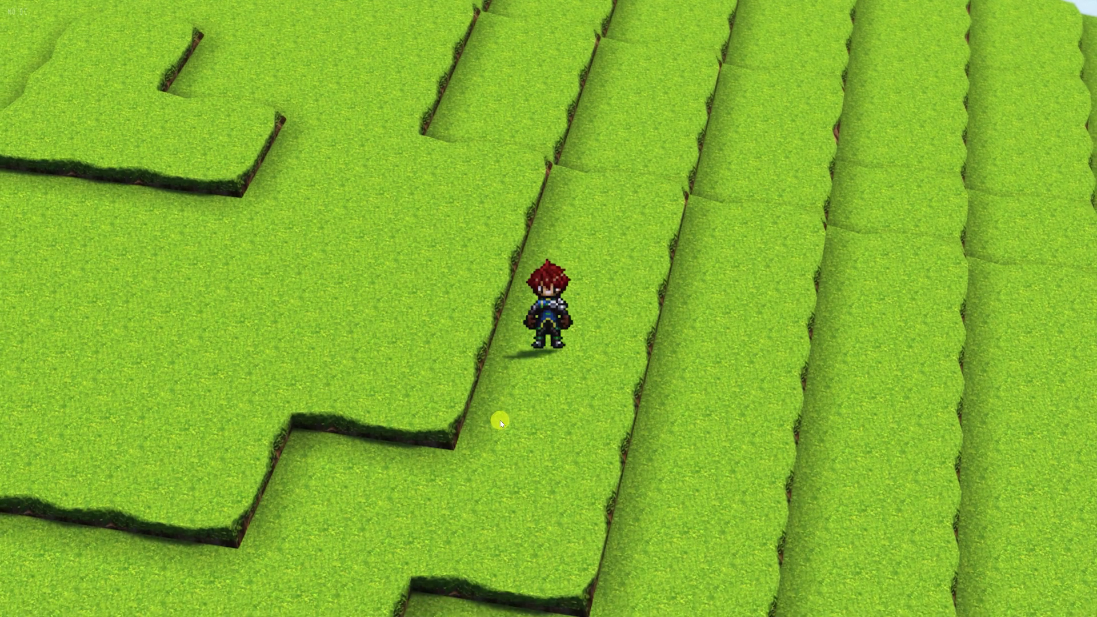
key("t")
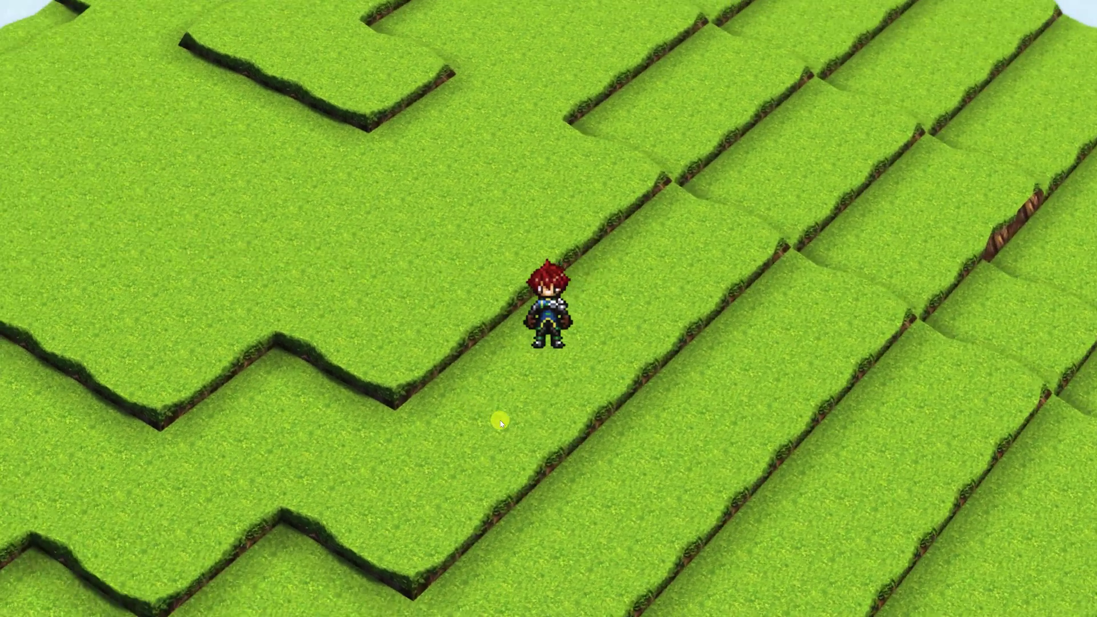